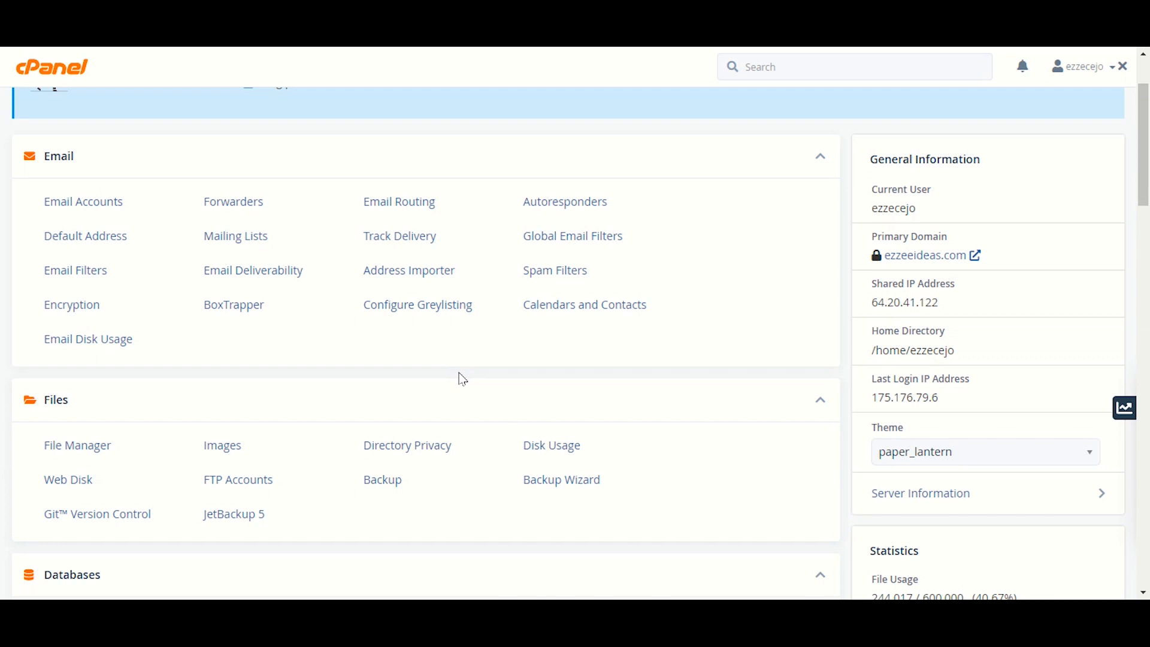
Look over the Email, Files, Databases and Domains sections and the account statistics on the cPanel dashboard
scroll(473, 383, down, 3)
scroll(455, 365, up, 4)
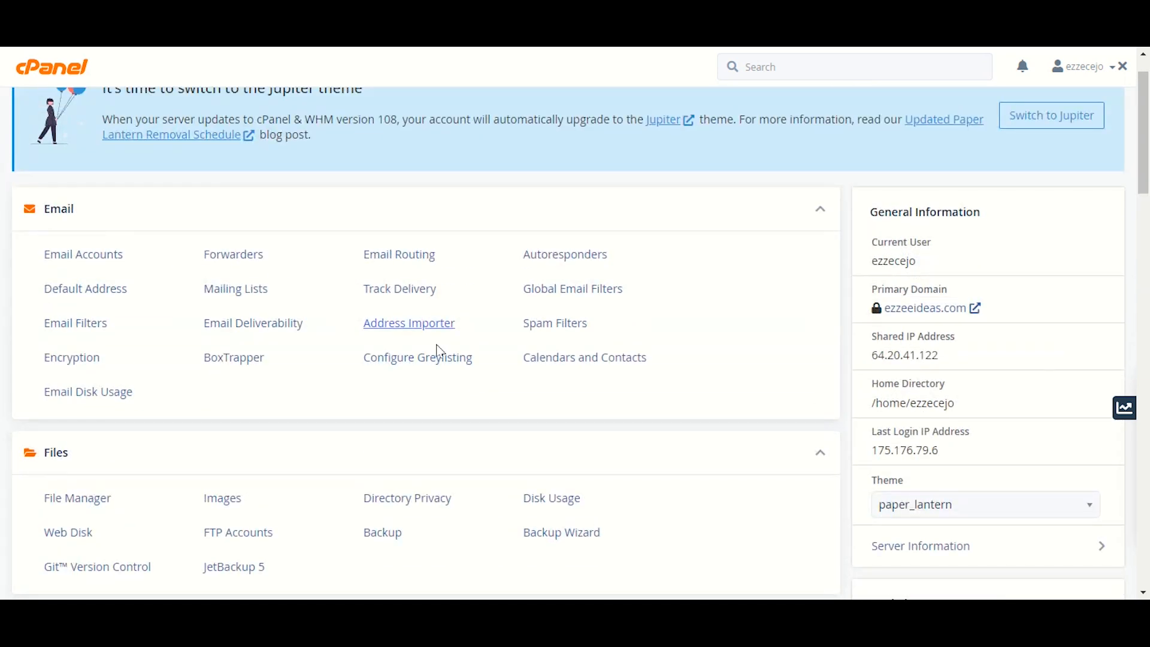
scroll(443, 351, down, 4)
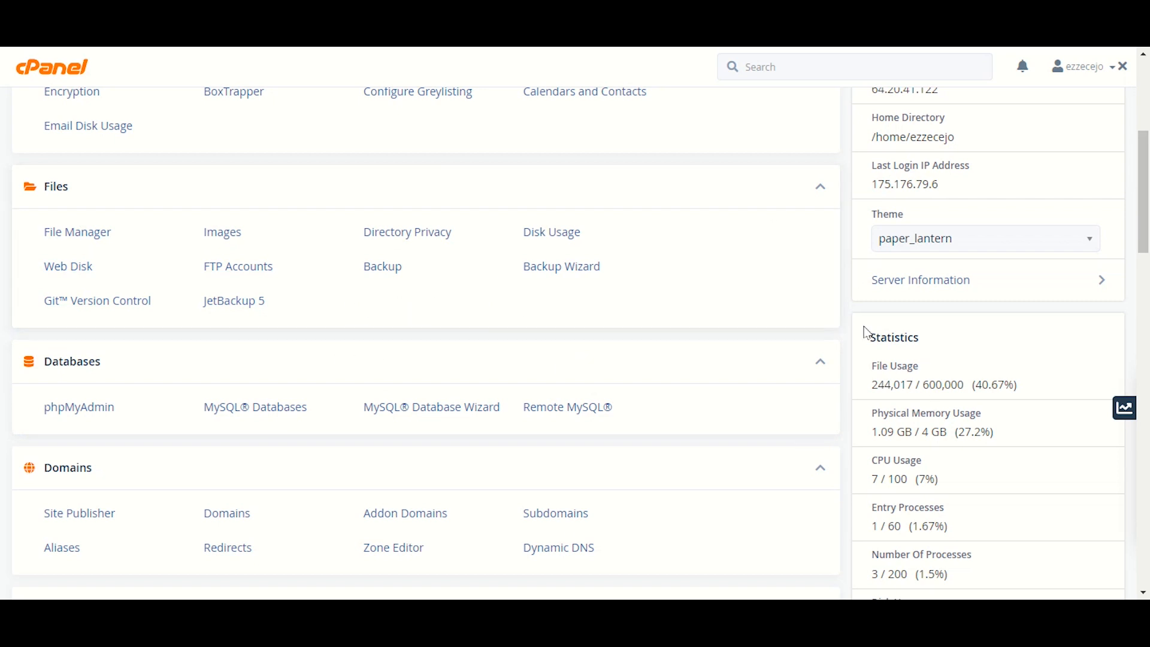
scroll(642, 337, up, 5)
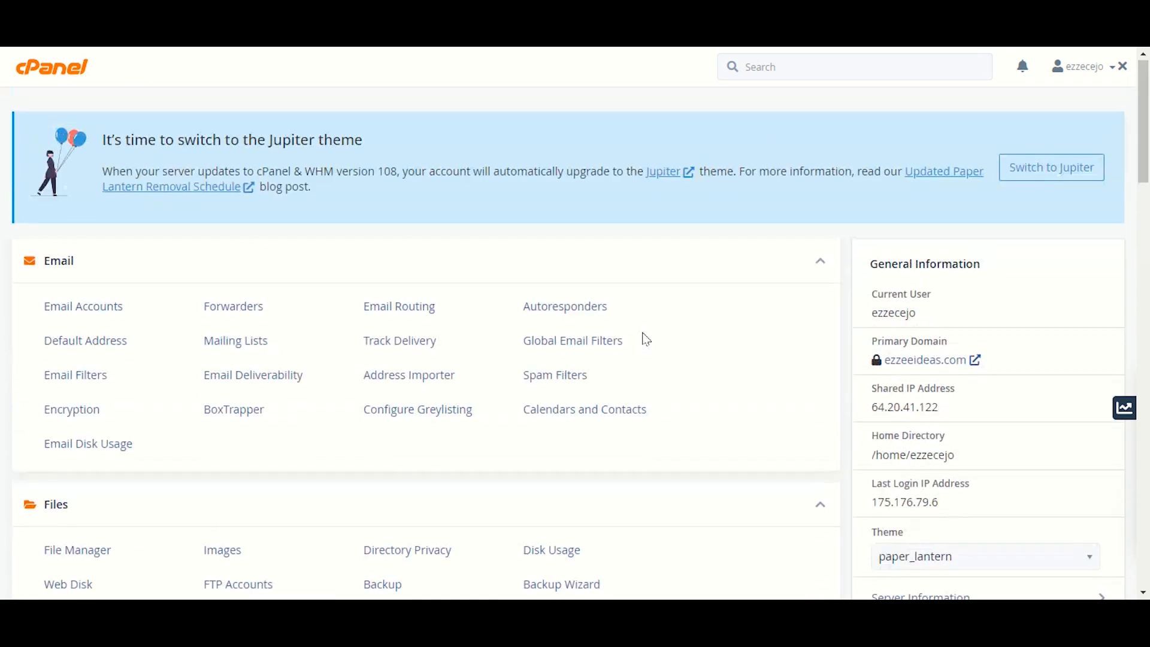
scroll(643, 337, down, 4)
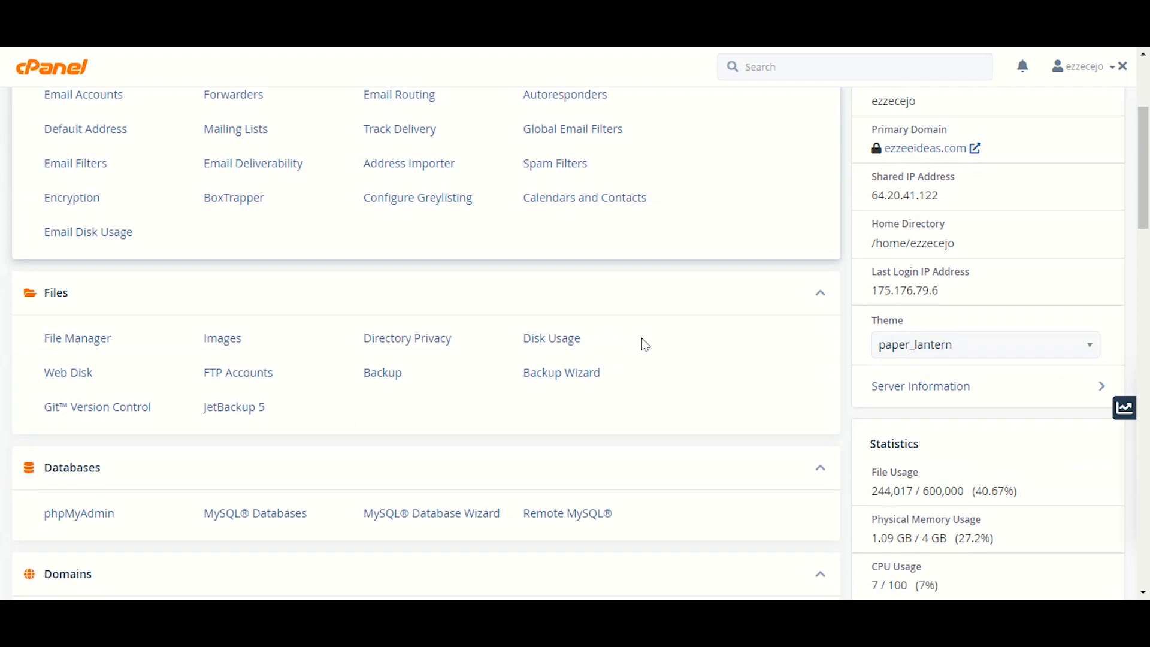
scroll(645, 345, down, 3)
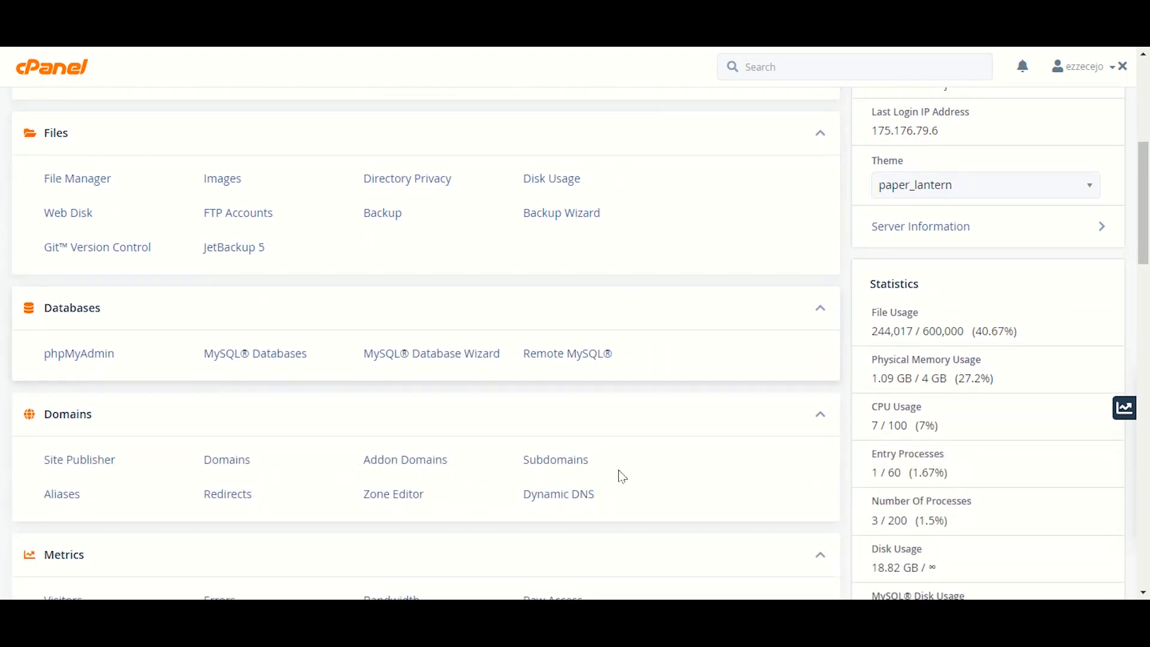
scroll(622, 458, up, 6)
scroll(371, 365, down, 5)
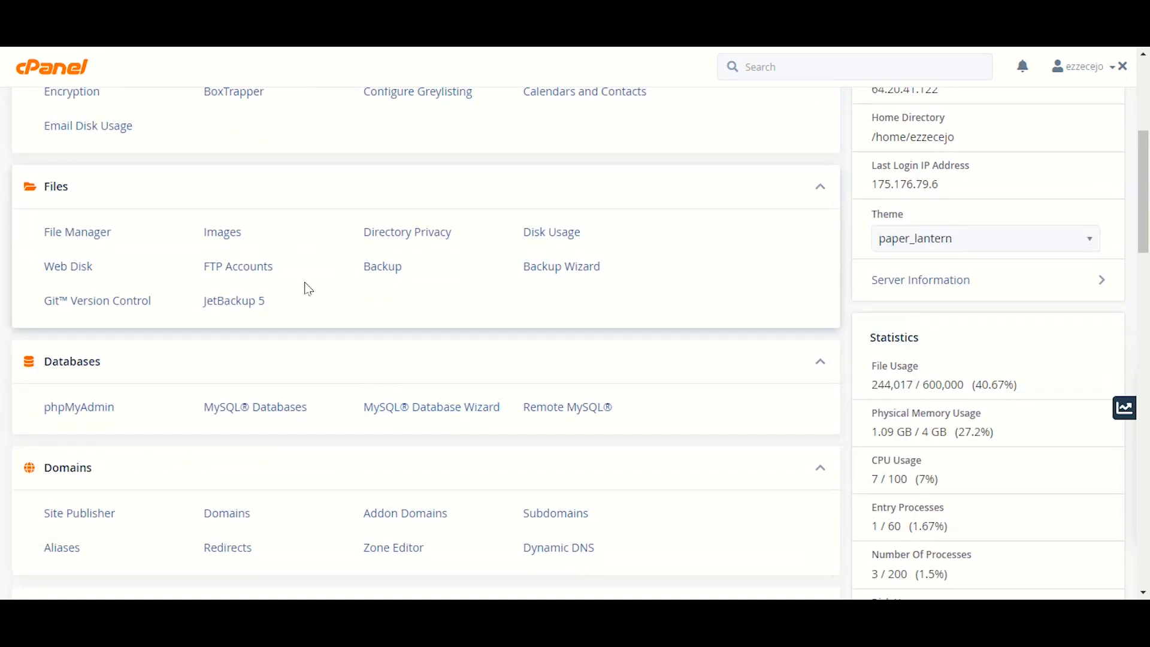
scroll(309, 288, up, 4)
scroll(128, 118, down, 1)
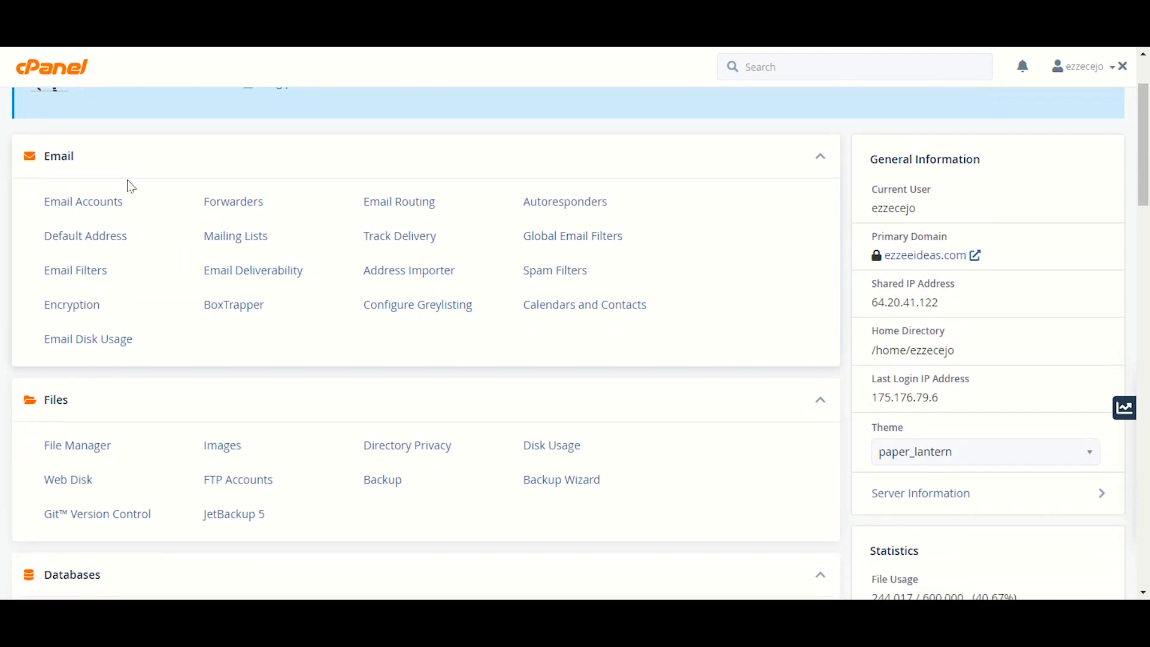
scroll(128, 184, up, 1)
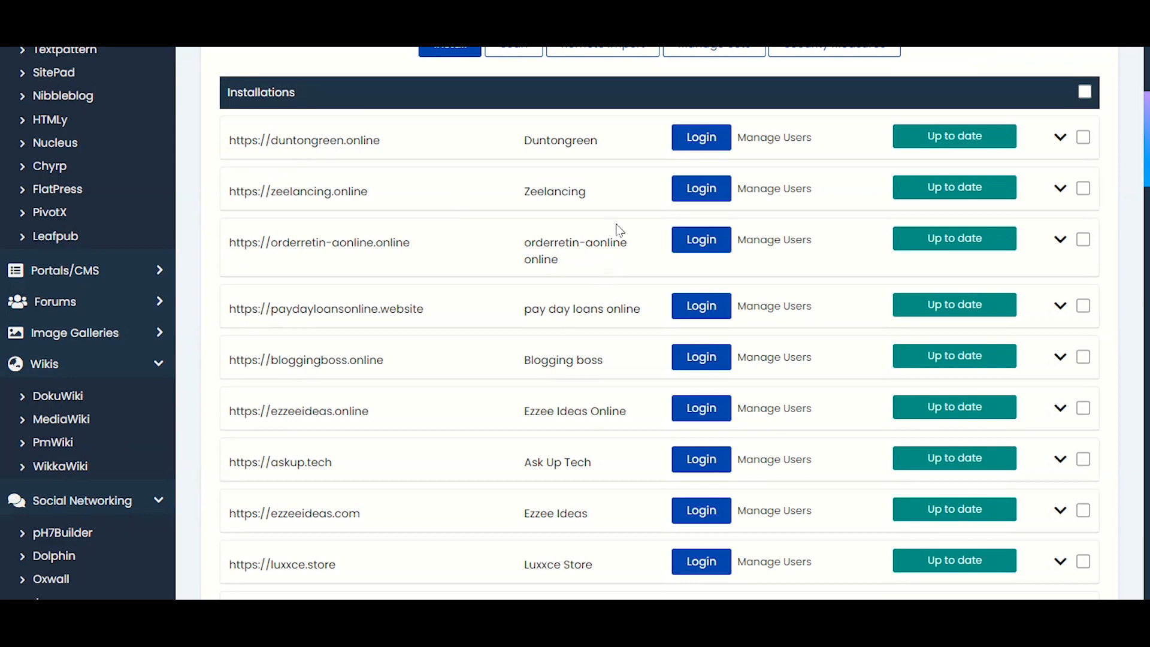
Log in to the Ezzee Ideas Blog installation at blog.ezzeeideas.com from the installations list
scroll(713, 225, down, 5)
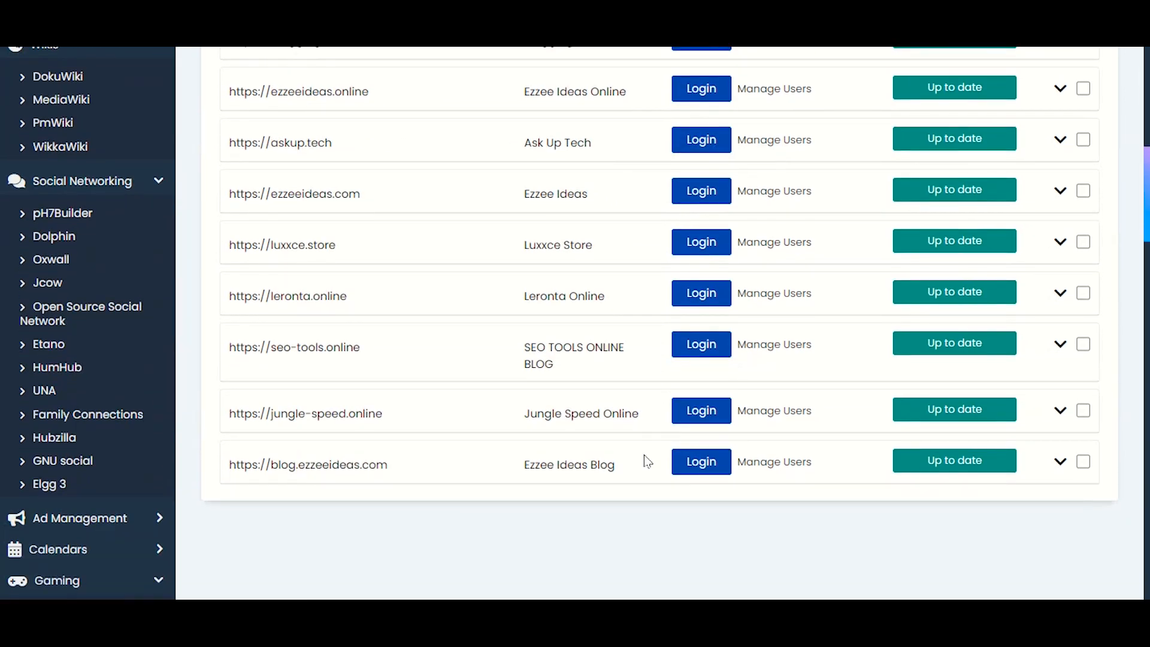
click(695, 465)
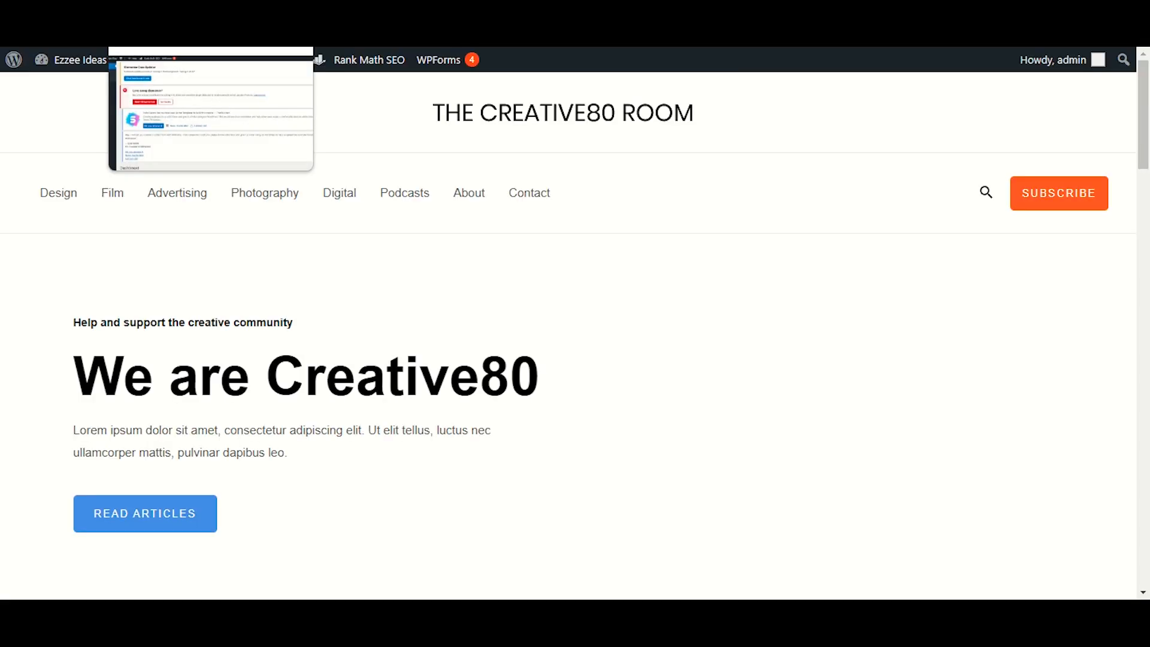
Look through the blog's home page, from the header and hero section to the newsletter form and Popular Categories
scroll(816, 500, down, 5)
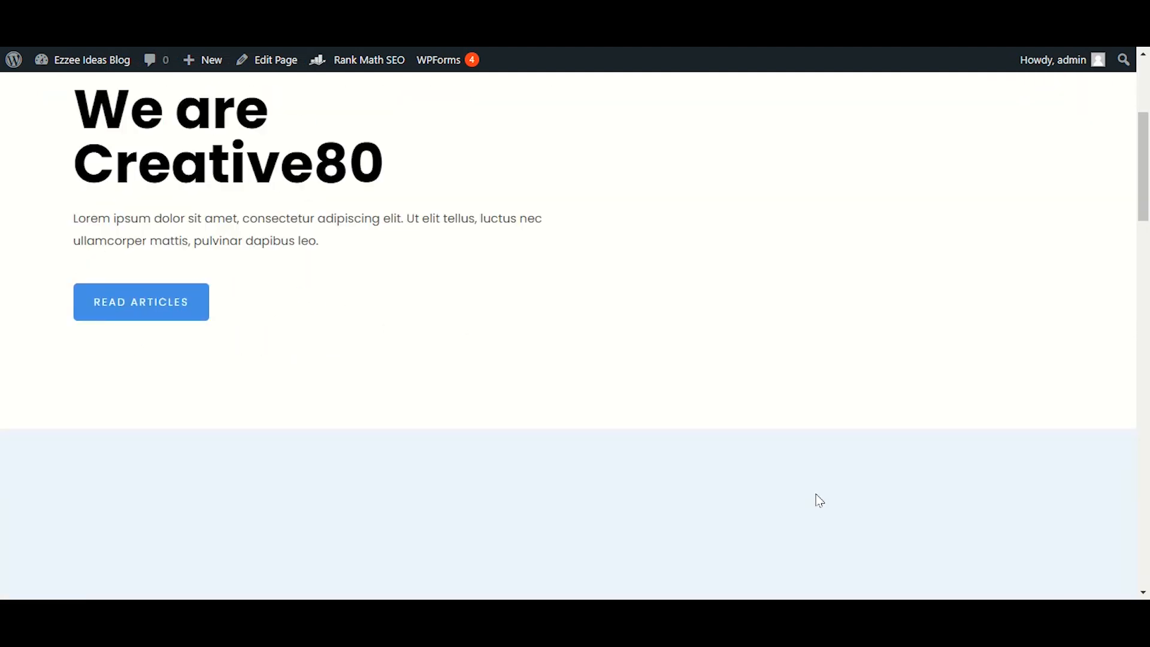
scroll(816, 501, up, 5)
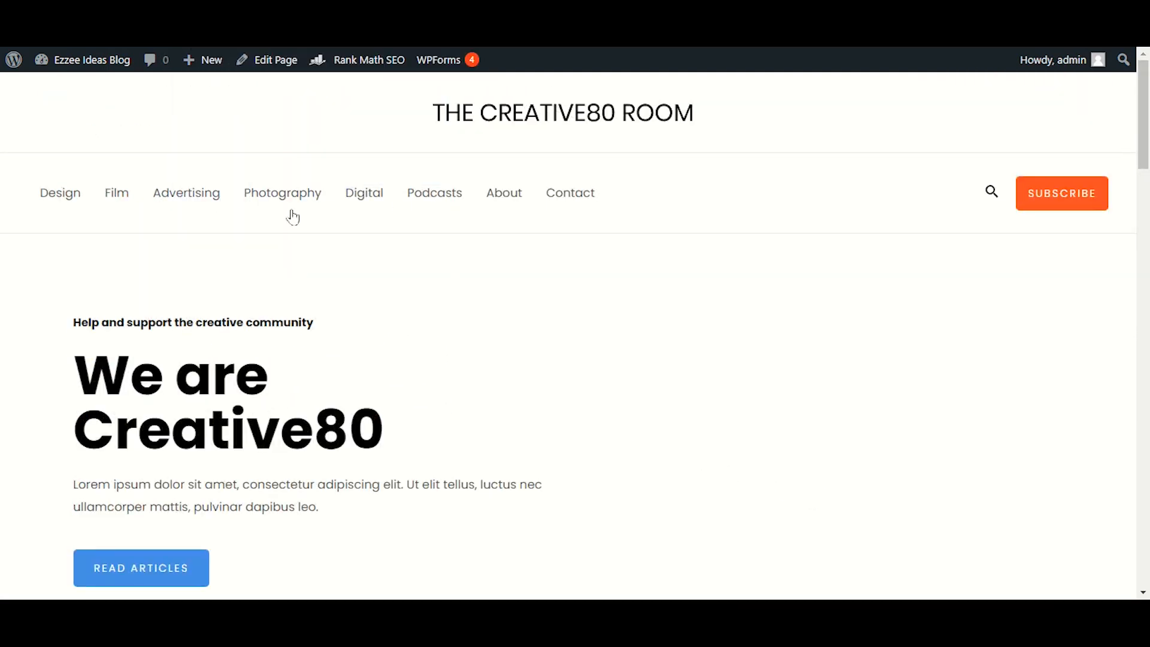
scroll(393, 260, down, 3)
scroll(426, 351, down, 10)
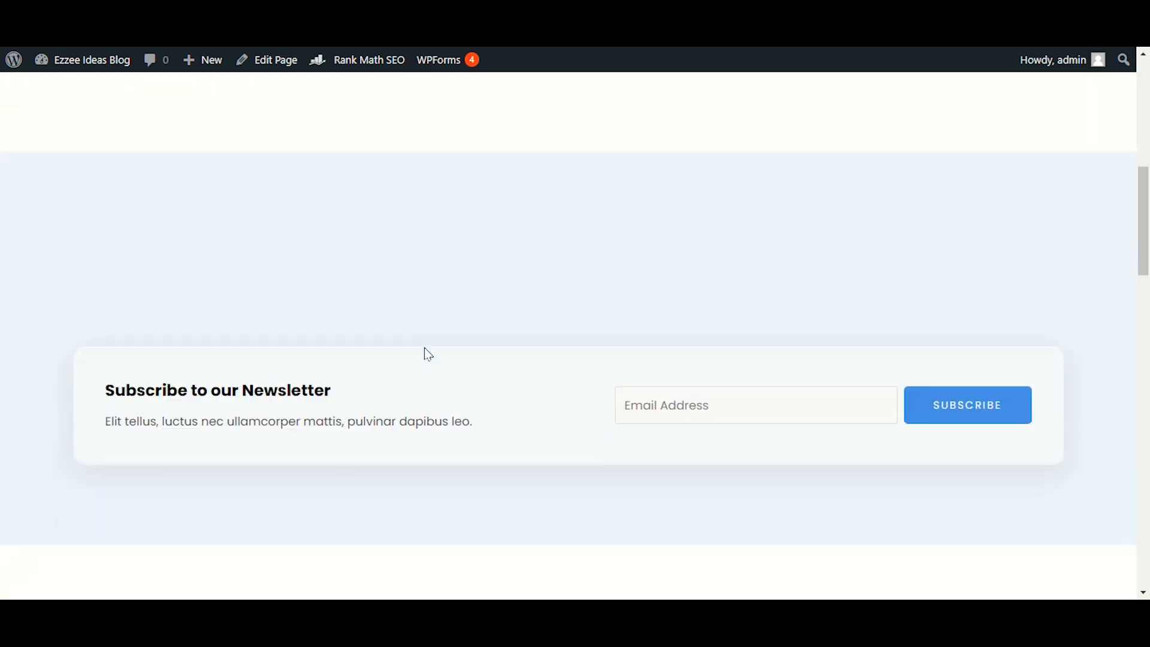
scroll(490, 423, up, 13)
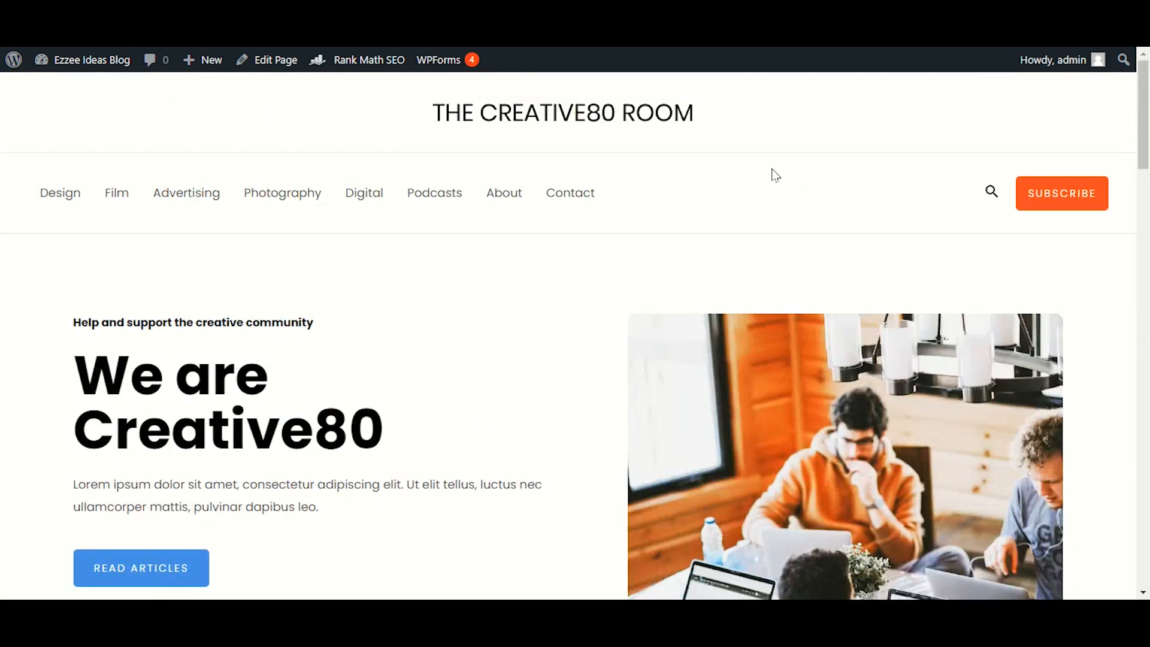
scroll(764, 403, down, 9)
scroll(731, 403, down, 6)
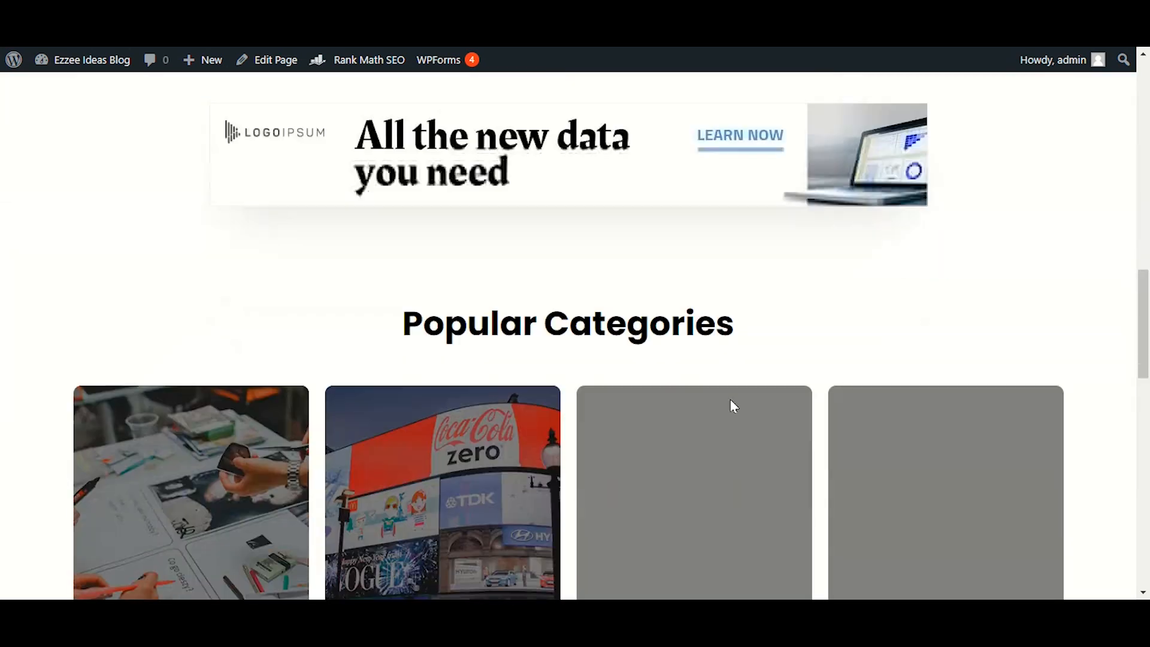
scroll(732, 383, up, 12)
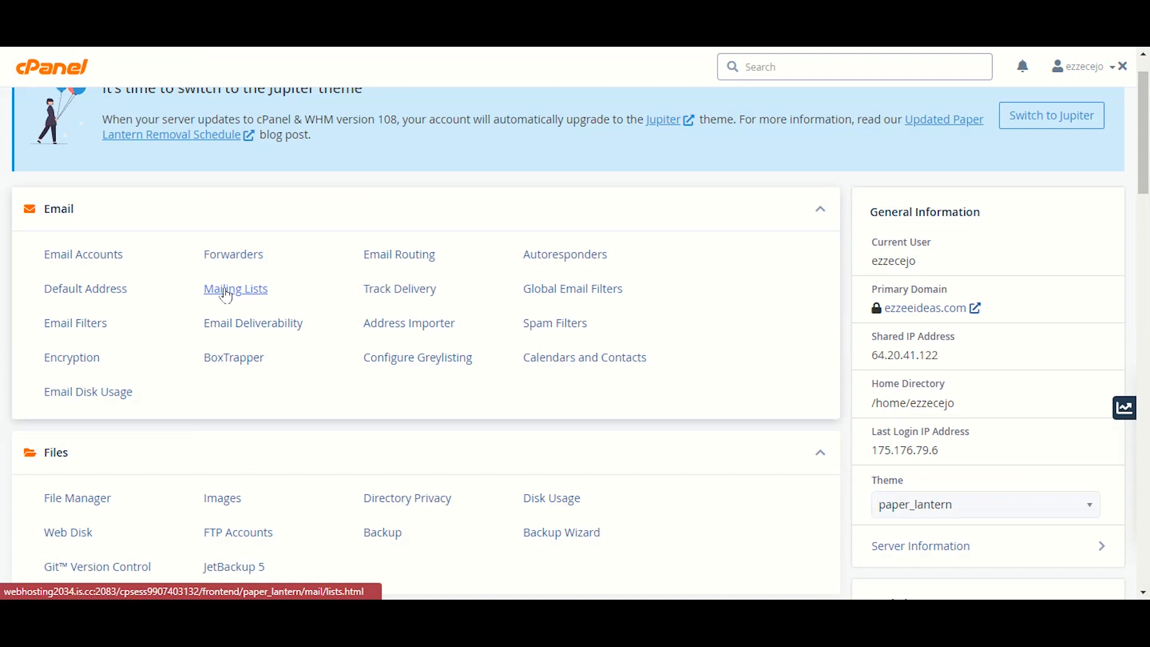
Return to the cPanel dashboard and open File Manager from the Files section
scroll(226, 290, down, 3)
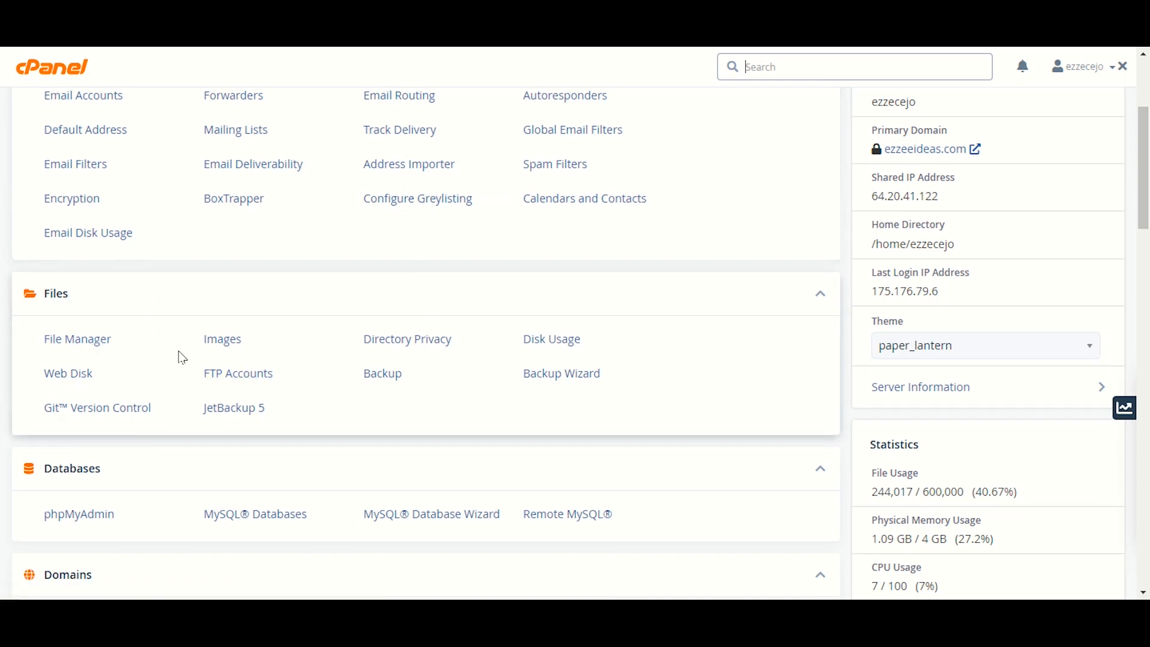
scroll(182, 358, up, 4)
scroll(183, 357, down, 5)
scroll(182, 358, up, 3)
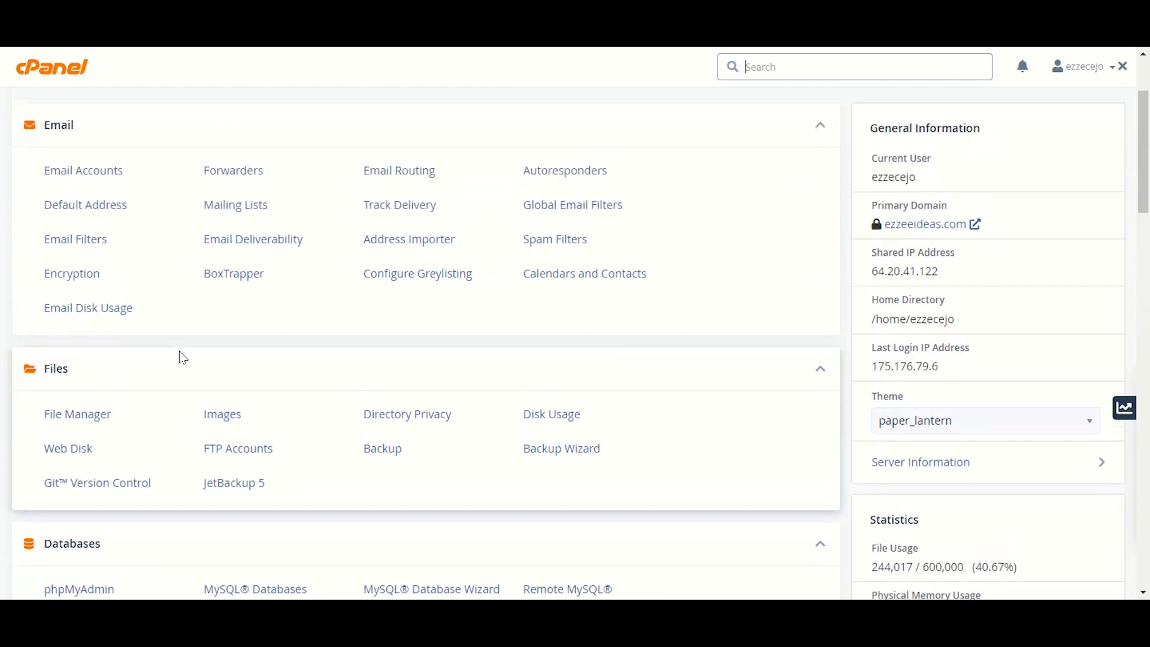
click(96, 455)
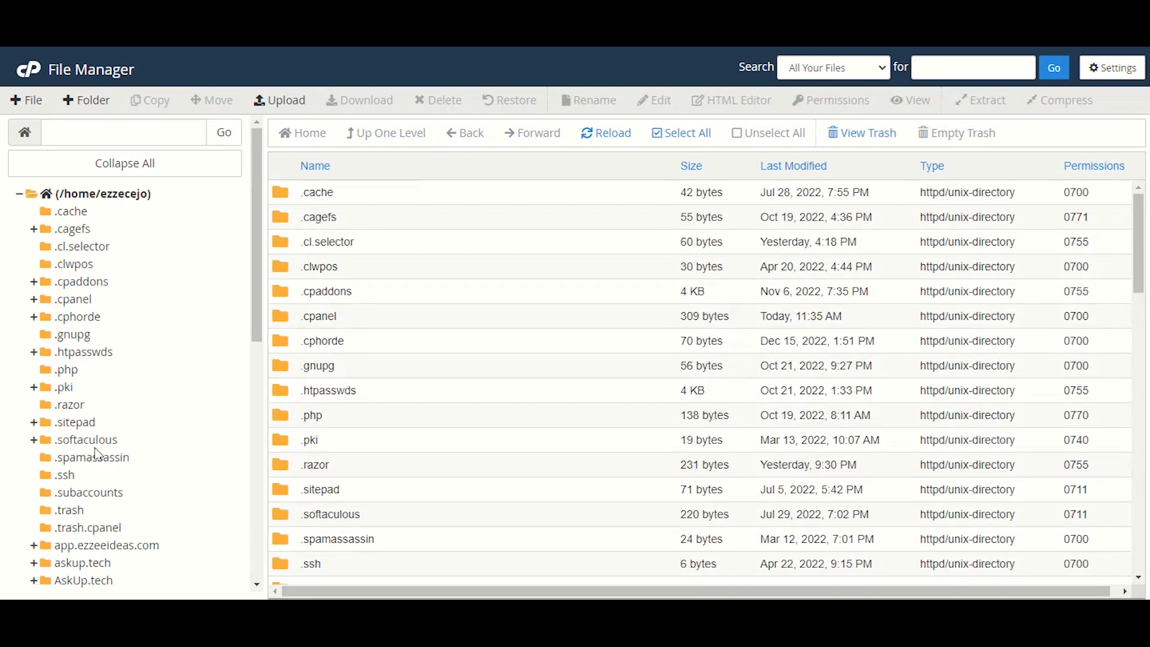
Expand the domains folder and examine the site folders in the home directory tree
scroll(64, 367, down, 5)
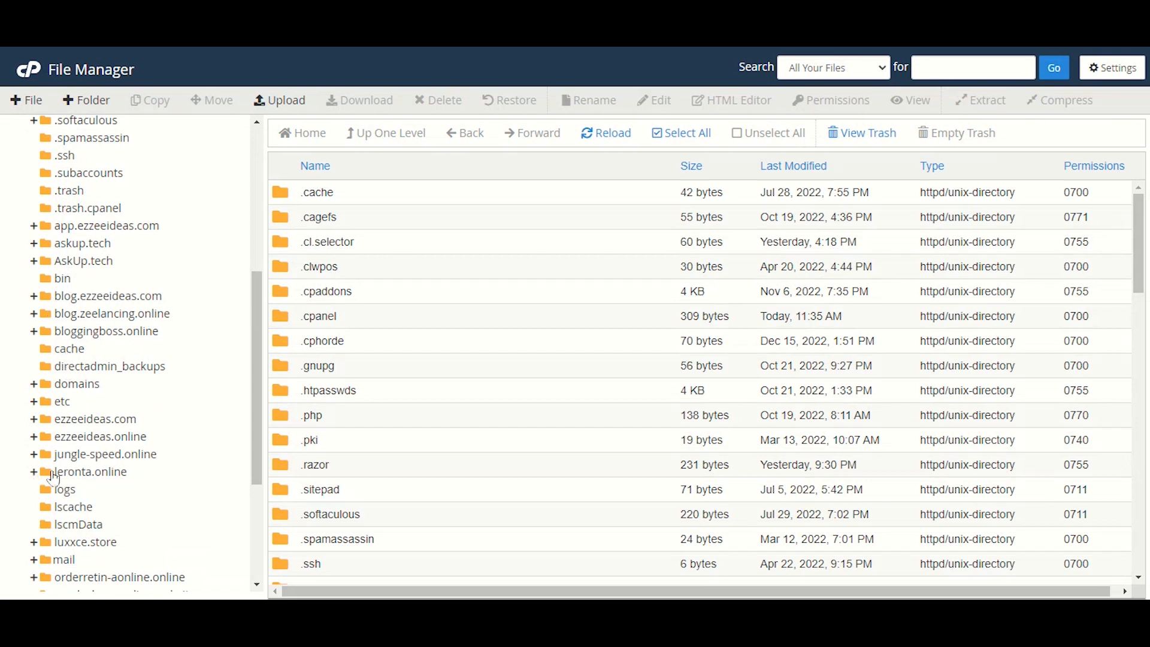
click(34, 385)
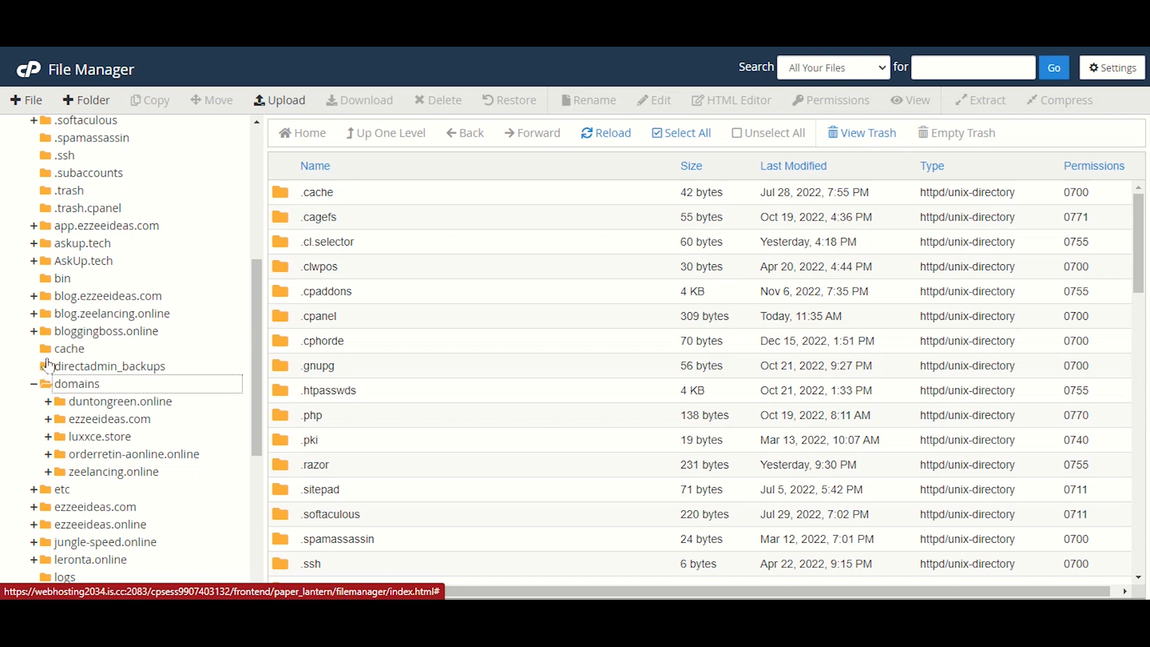
scroll(131, 274, down, 3)
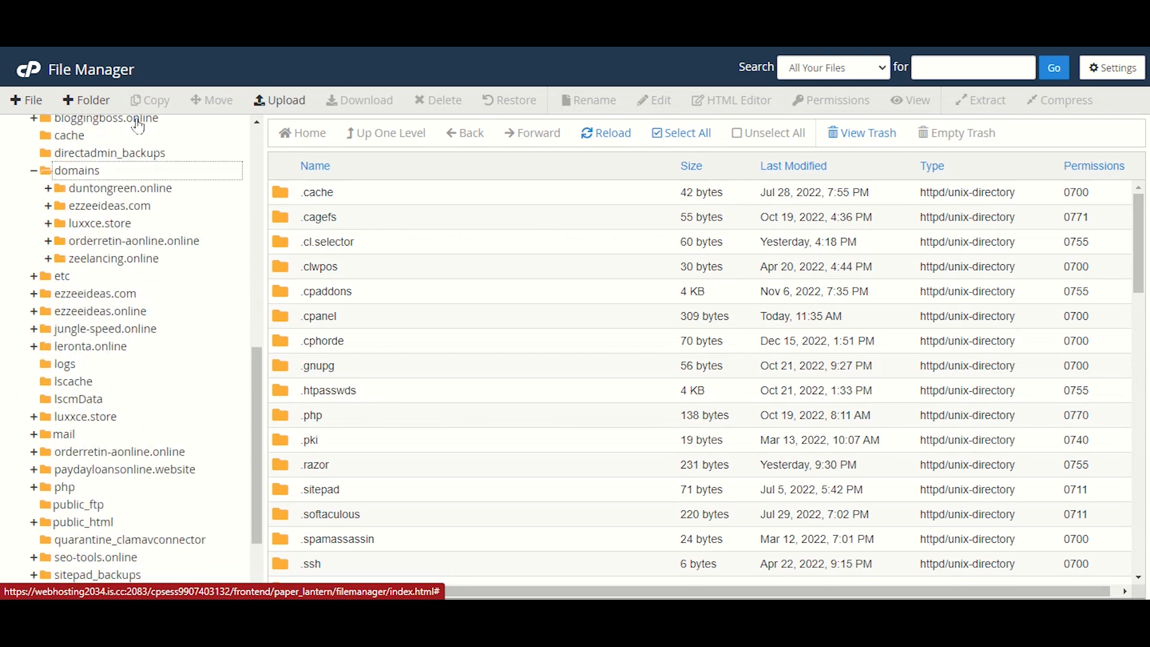
scroll(178, 359, up, 1)
scroll(178, 359, up, 2)
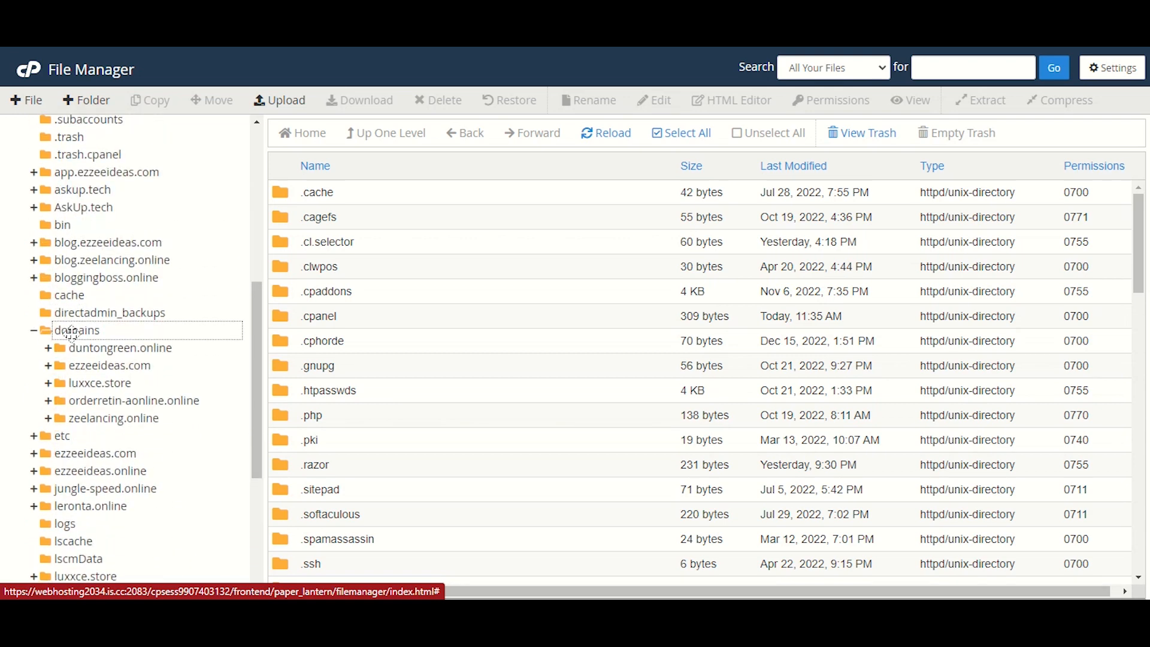
scroll(121, 336, down, 2)
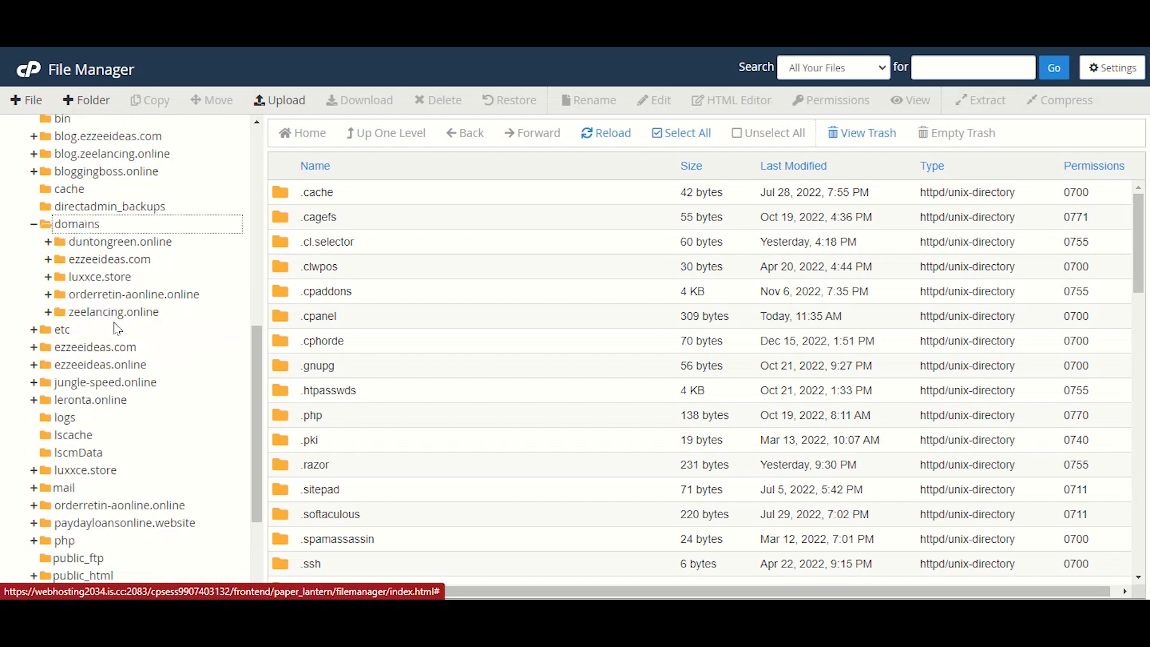
scroll(143, 359, down, 2)
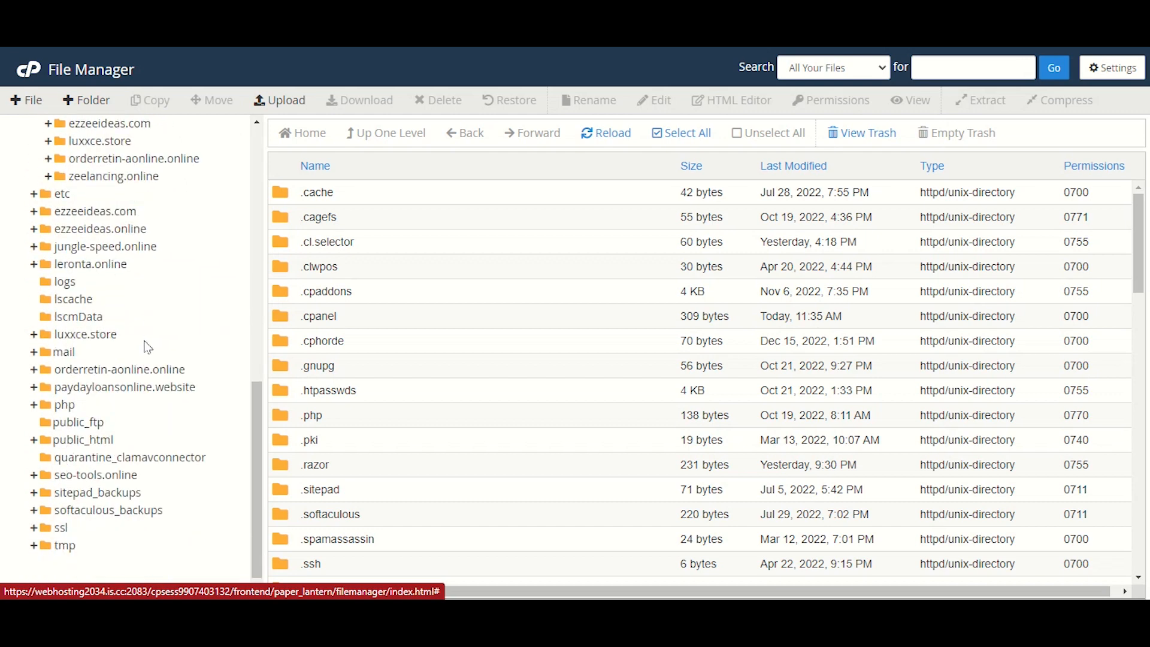
scroll(180, 487, up, 10)
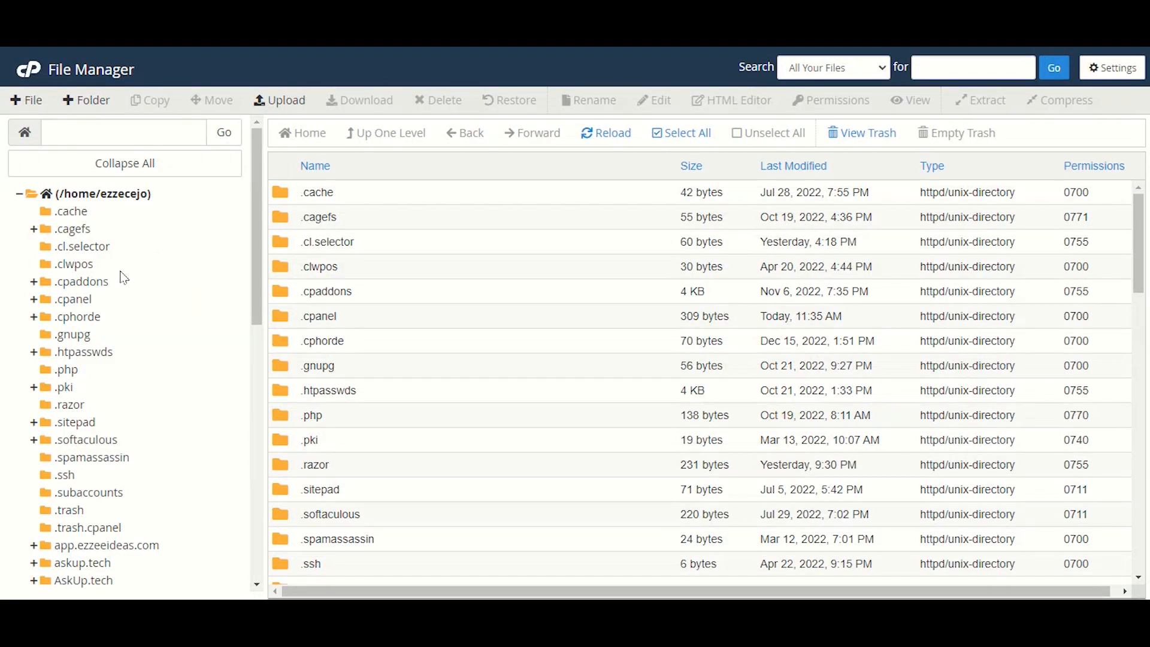
Open the blog.ezzeeideas.com folder and review its WordPress files and folders
scroll(124, 278, down, 3)
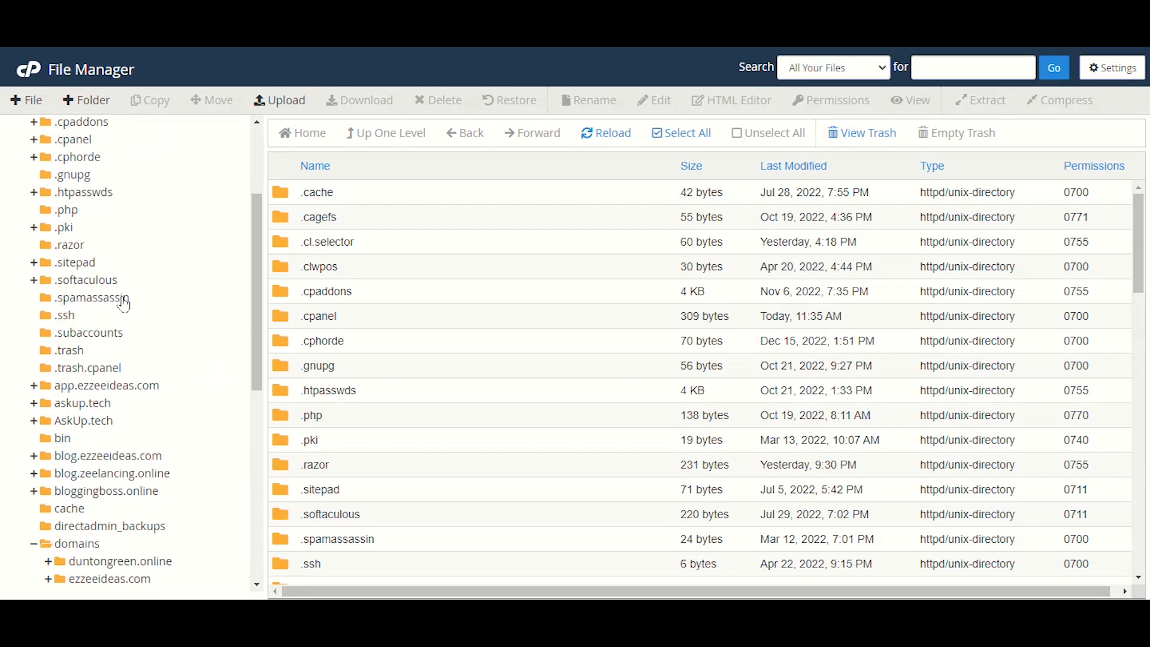
scroll(124, 304, down, 2)
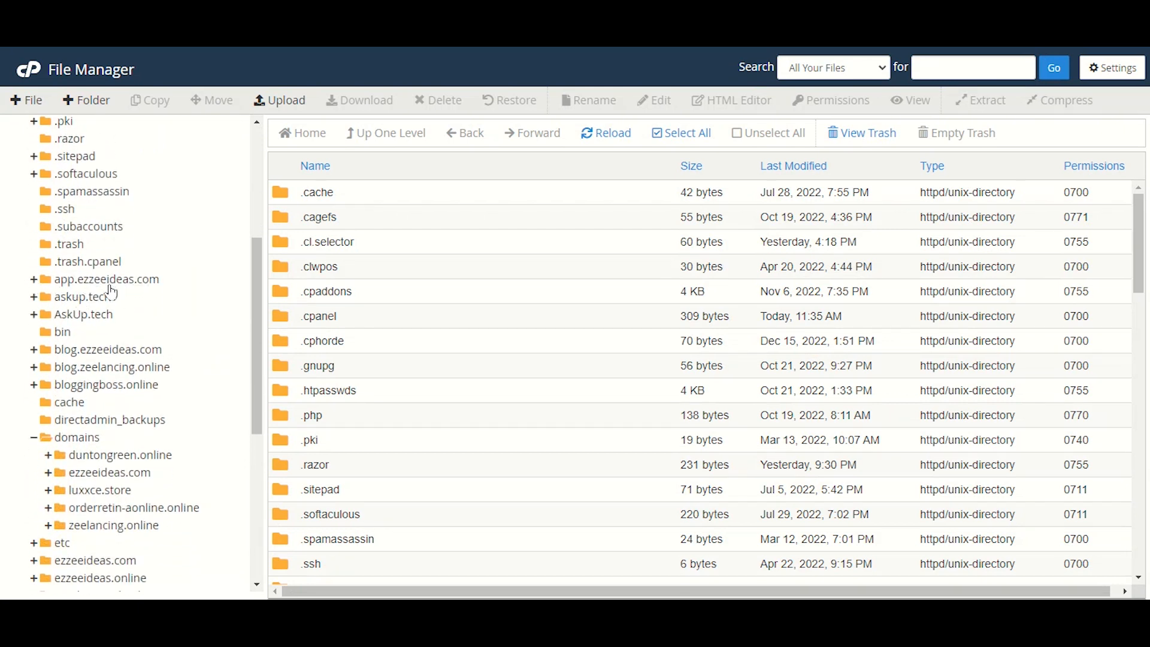
scroll(111, 291, down, 1)
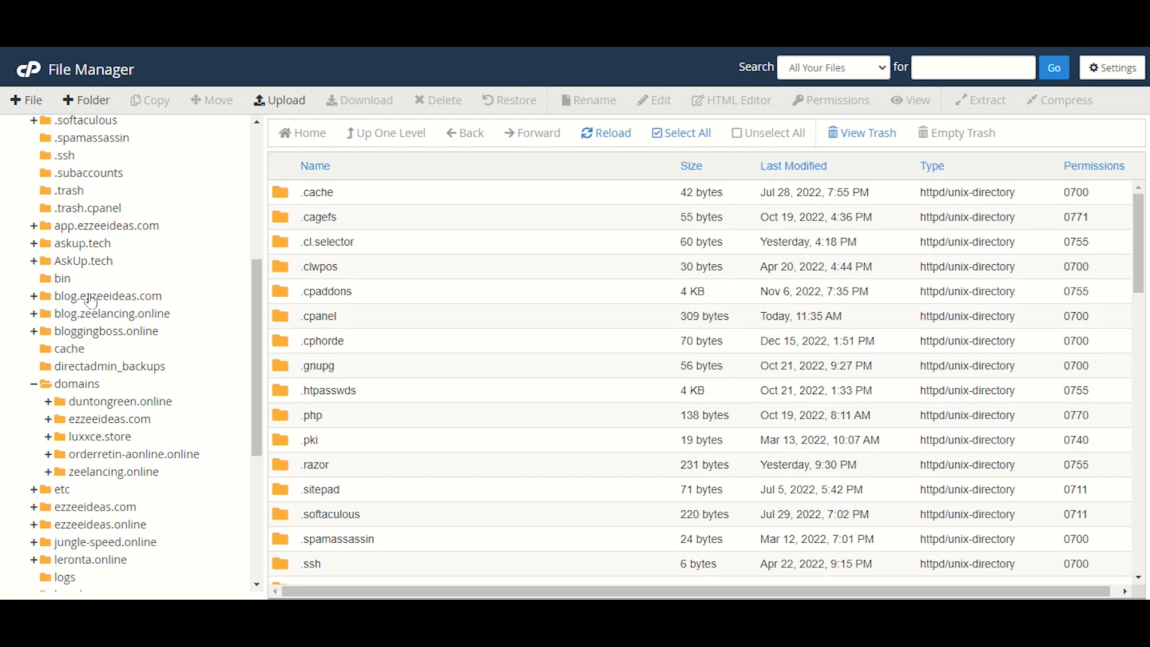
click(108, 296)
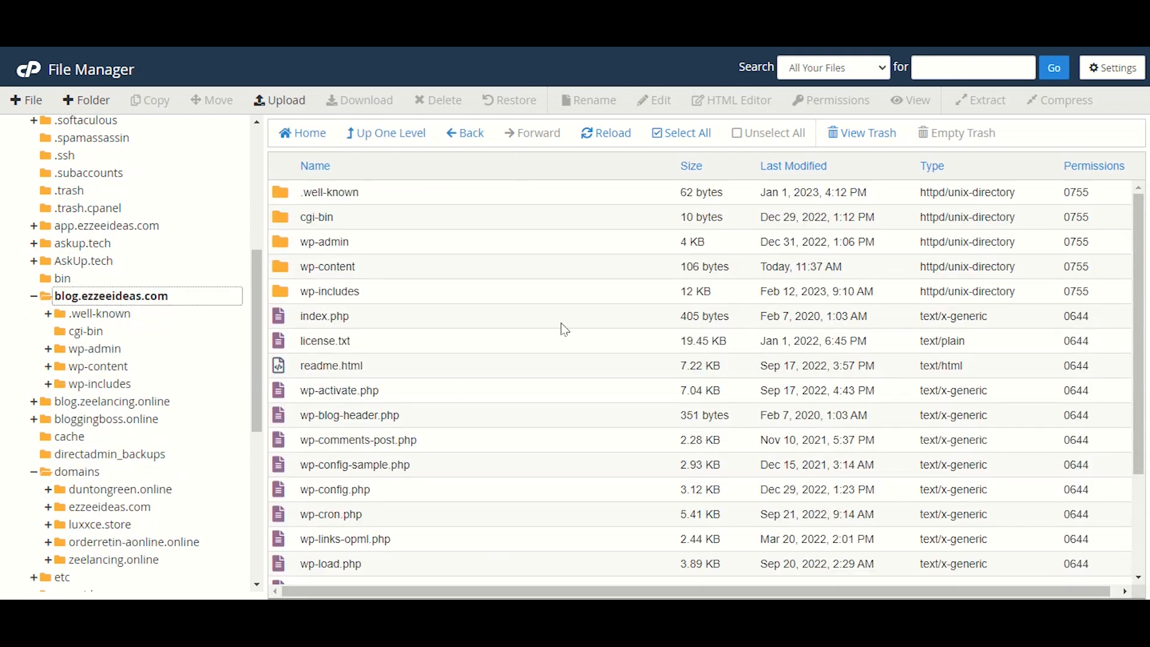
scroll(423, 361, down, 1)
scroll(419, 360, down, 2)
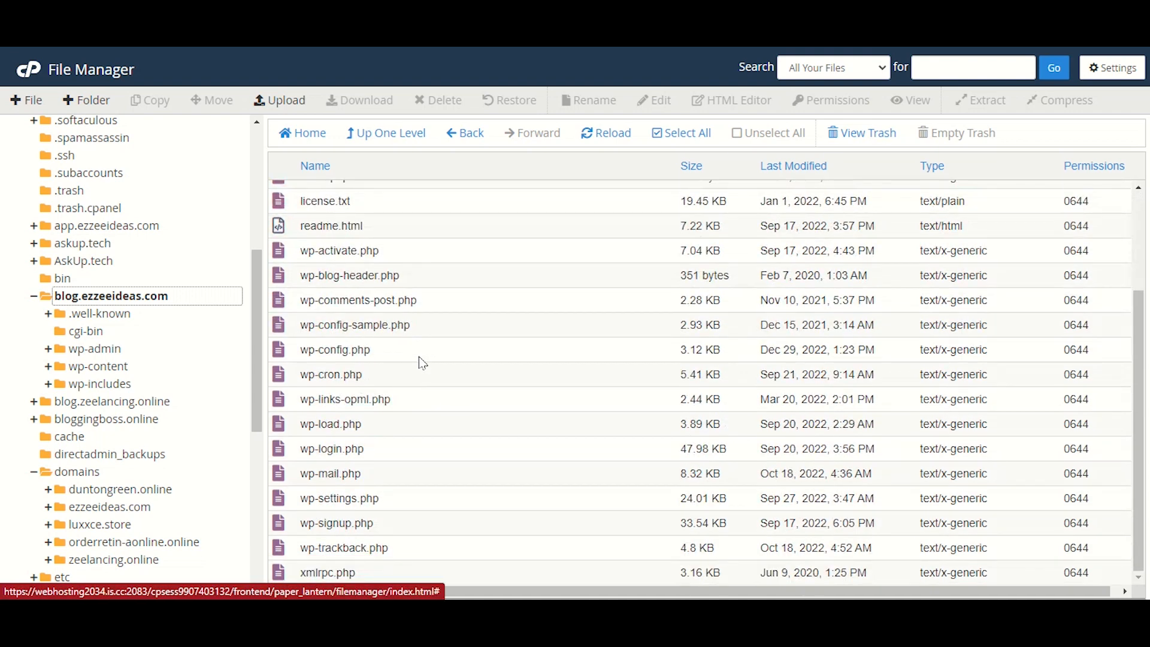
scroll(422, 383, up, 3)
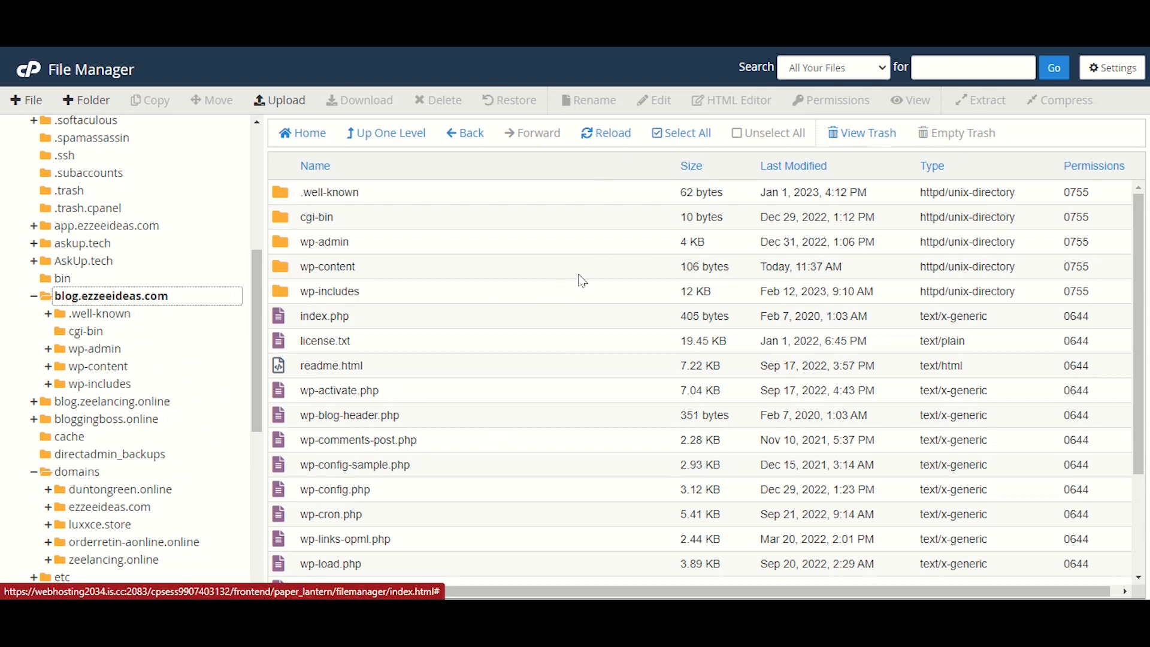
Select everything in the blog.ezzeeideas.com folder and compress it into a Zip Archive, closing the compression results
click(689, 133)
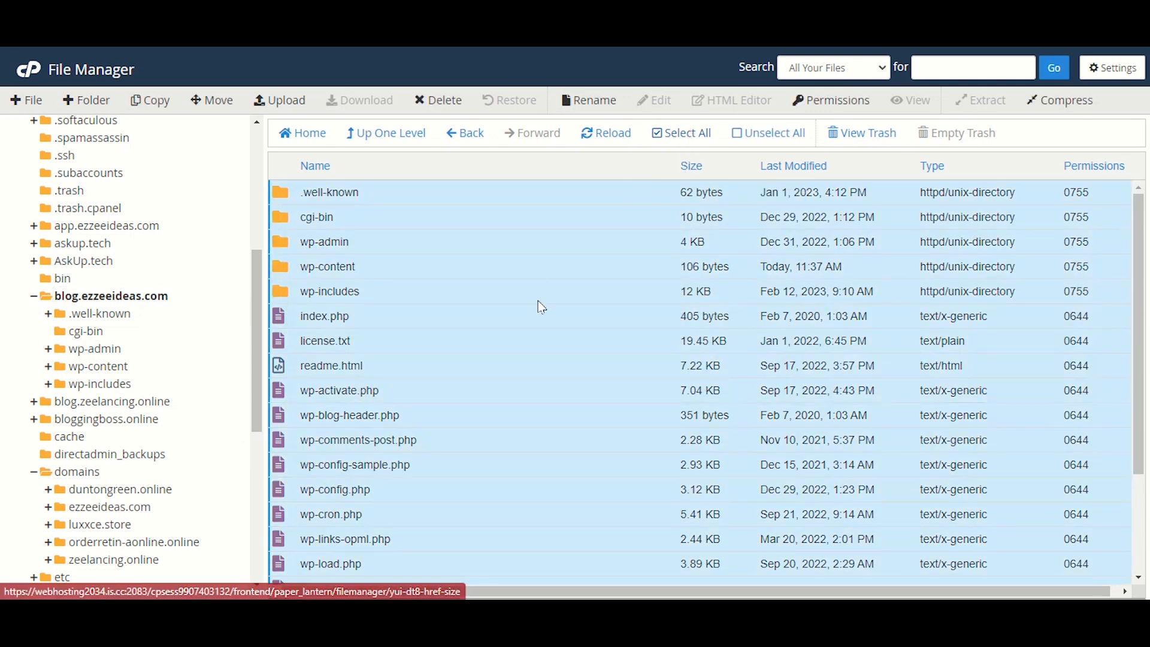
scroll(533, 348, down, 3)
scroll(530, 453, up, 3)
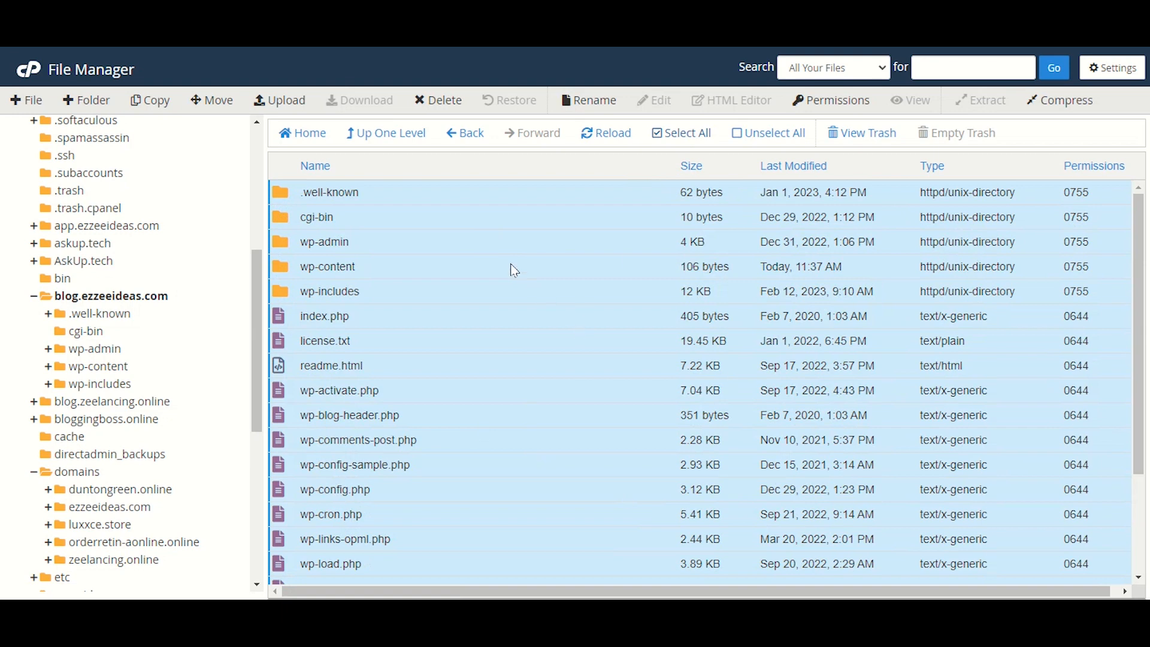
right_click(470, 241)
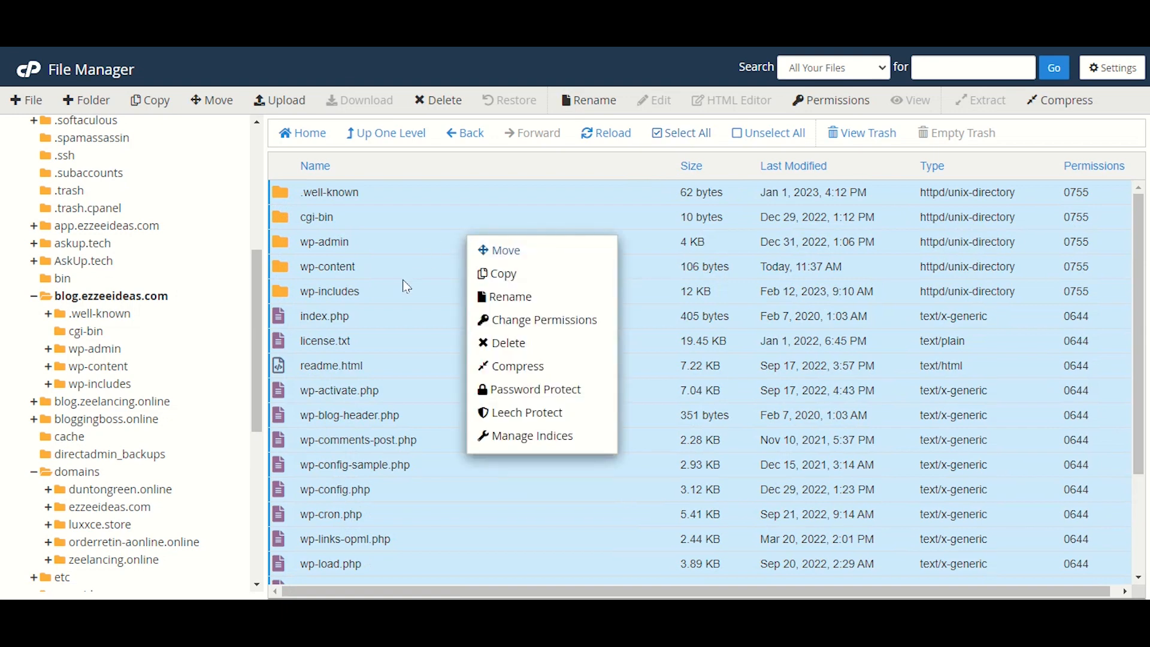
click(510, 368)
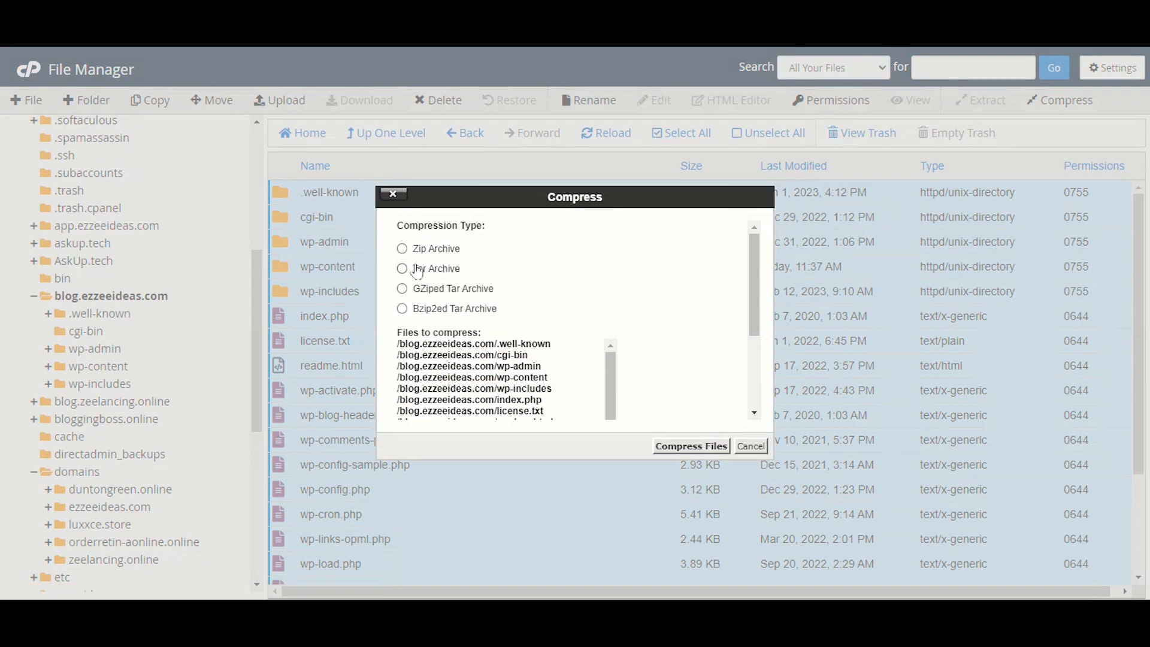
click(402, 250)
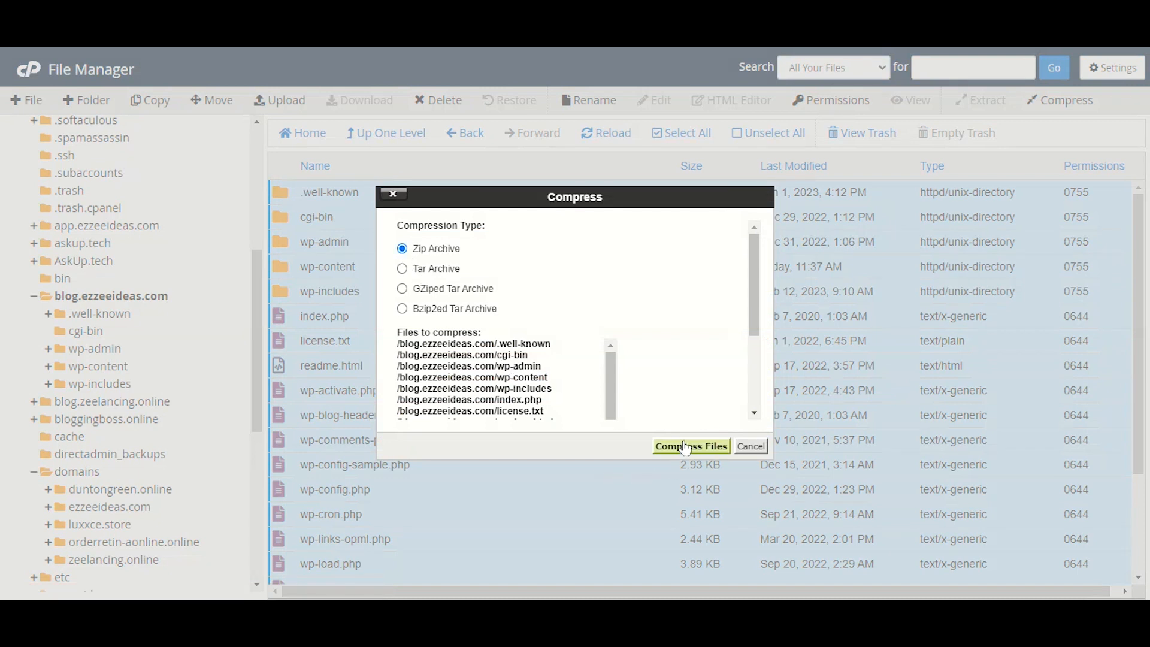
click(701, 450)
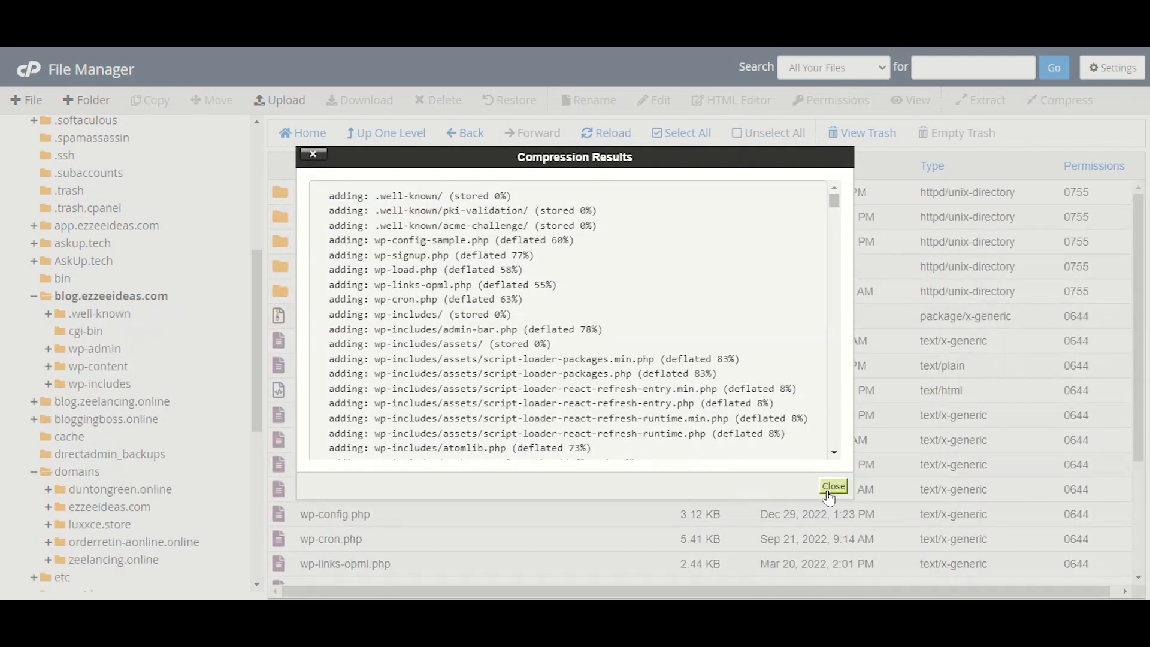
click(833, 486)
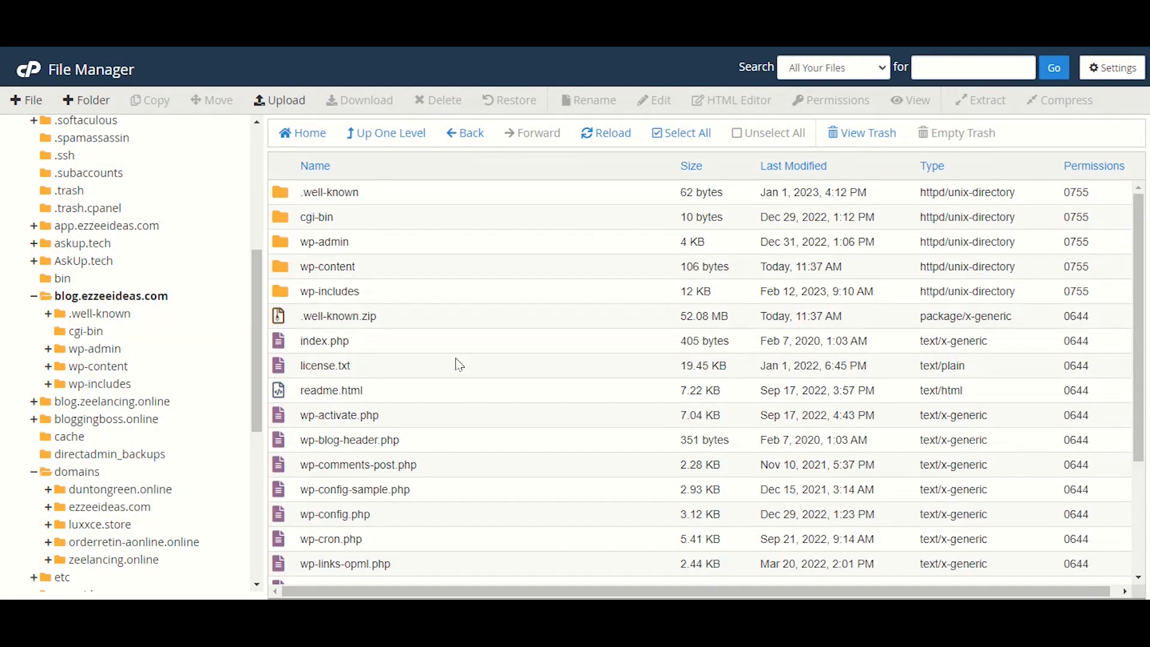
Try to rename the .well-known.zip archive after the blog.ezzeeideas.com site
click(331, 320)
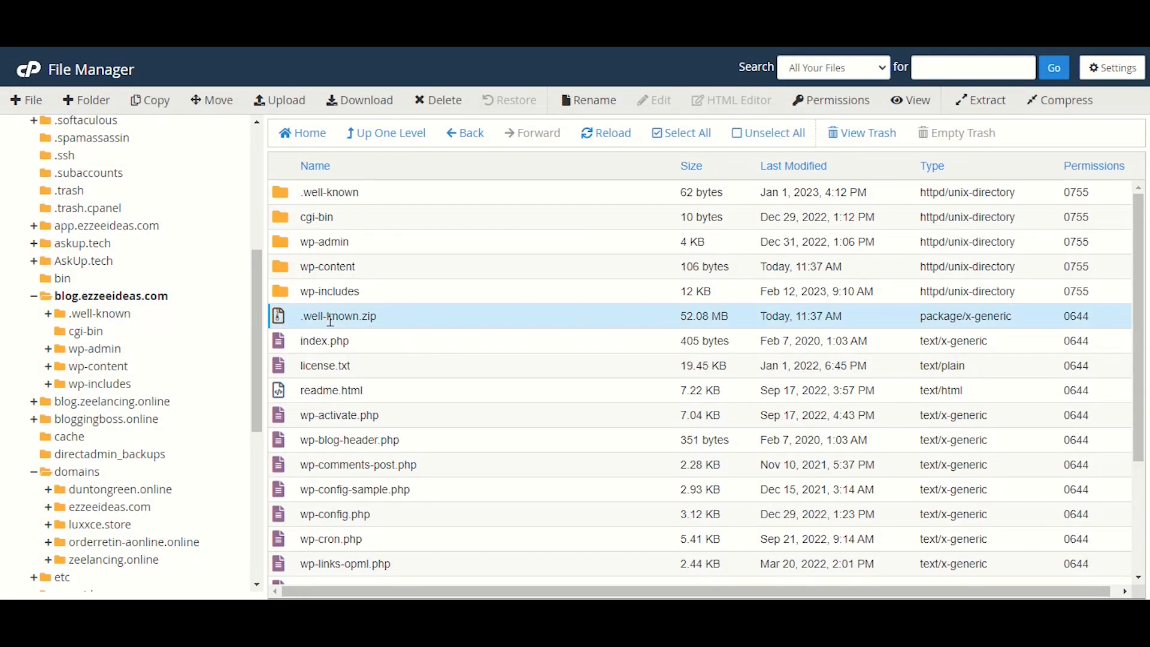
double_click(343, 316)
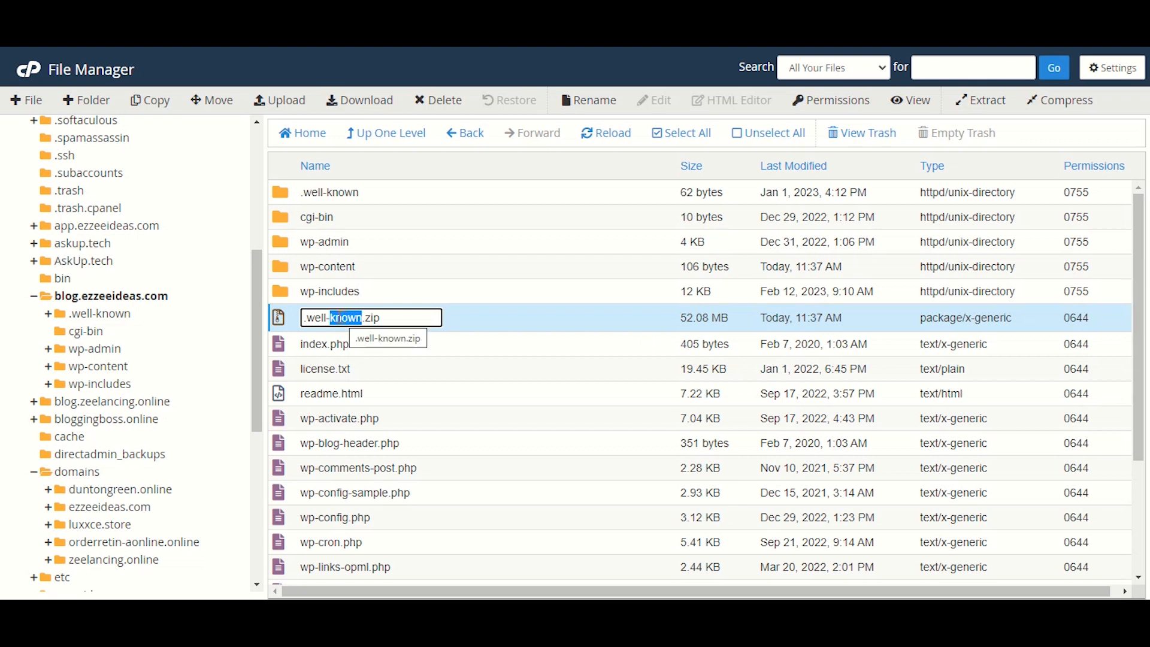
triple_click(343, 318)
click(337, 317)
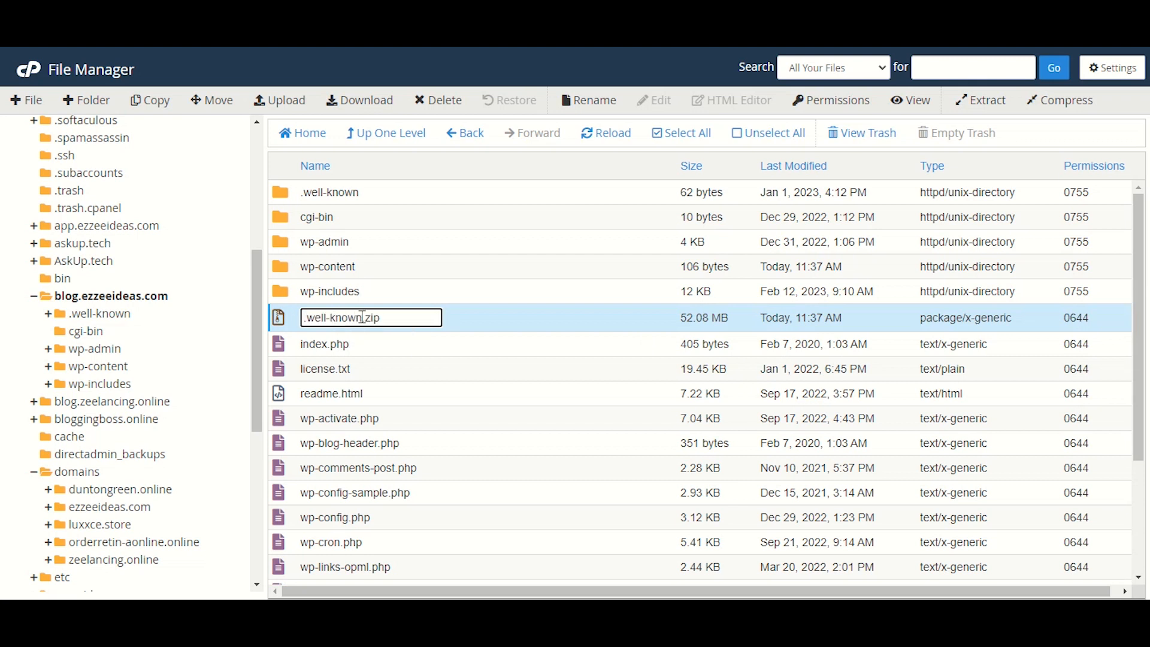
drag(362, 316, 306, 319)
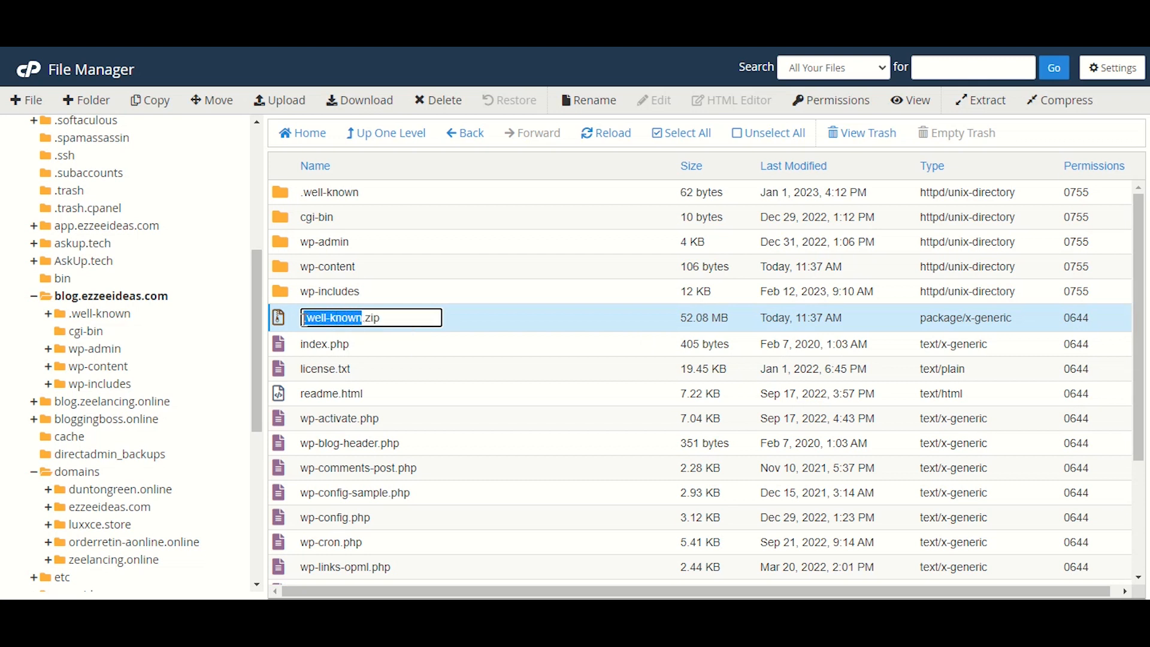
text(blog)
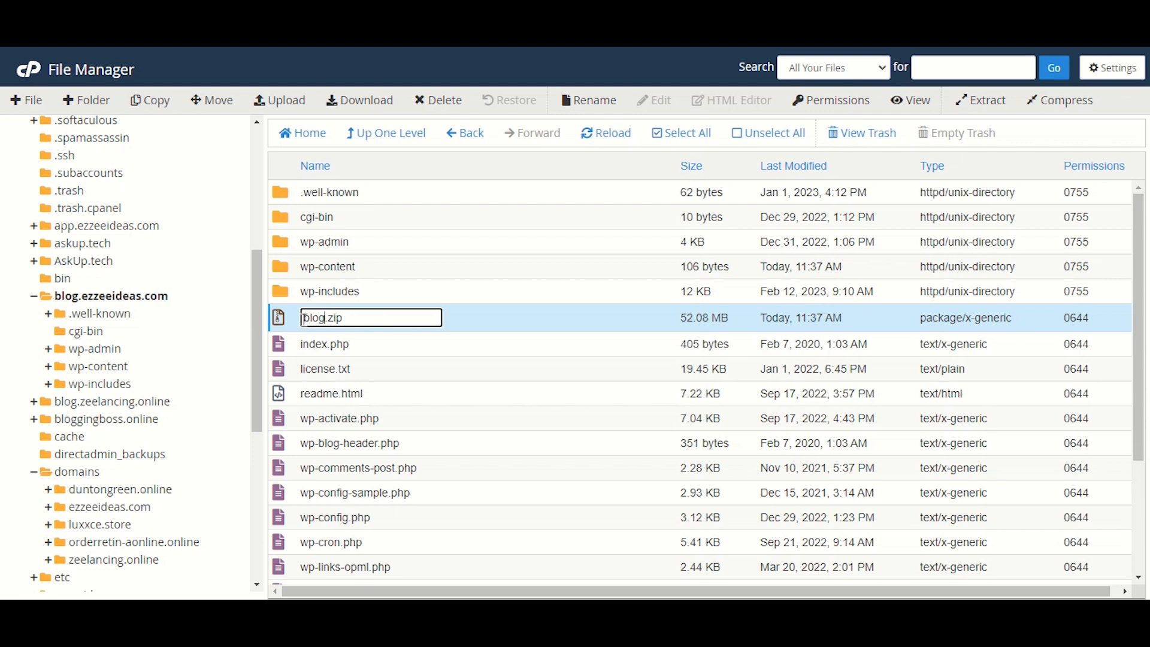
text(.ezzeeideas.)
click(472, 318)
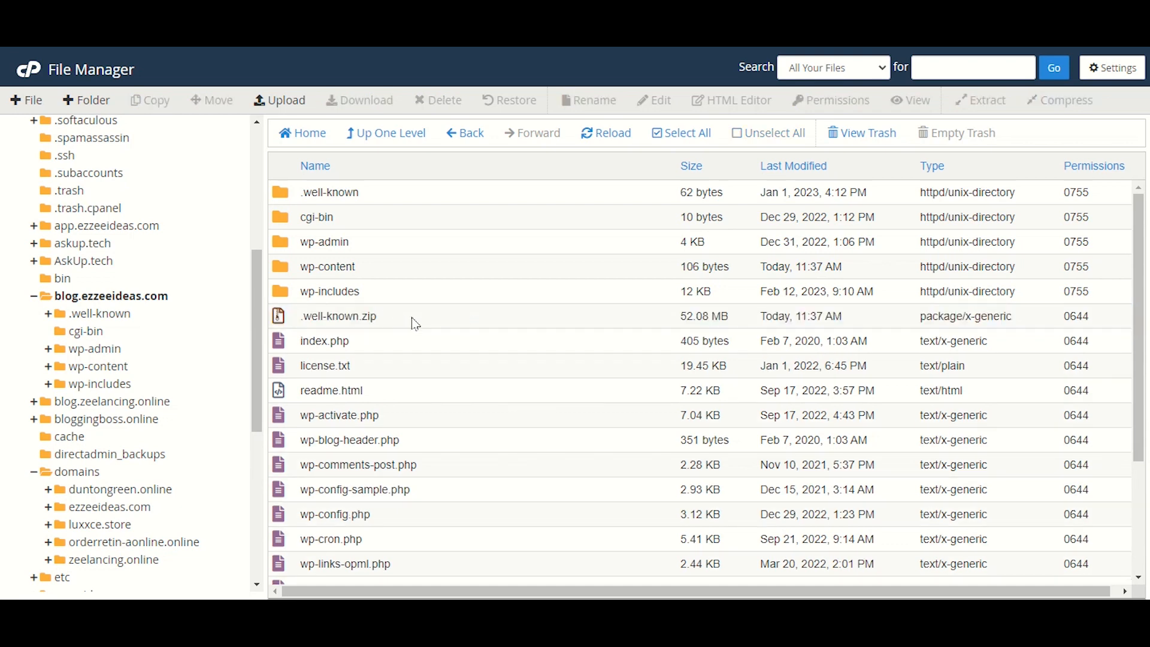
Download the .well-known.zip archive from the blog.ezzeeideas.com folder
scroll(437, 475, down, 3)
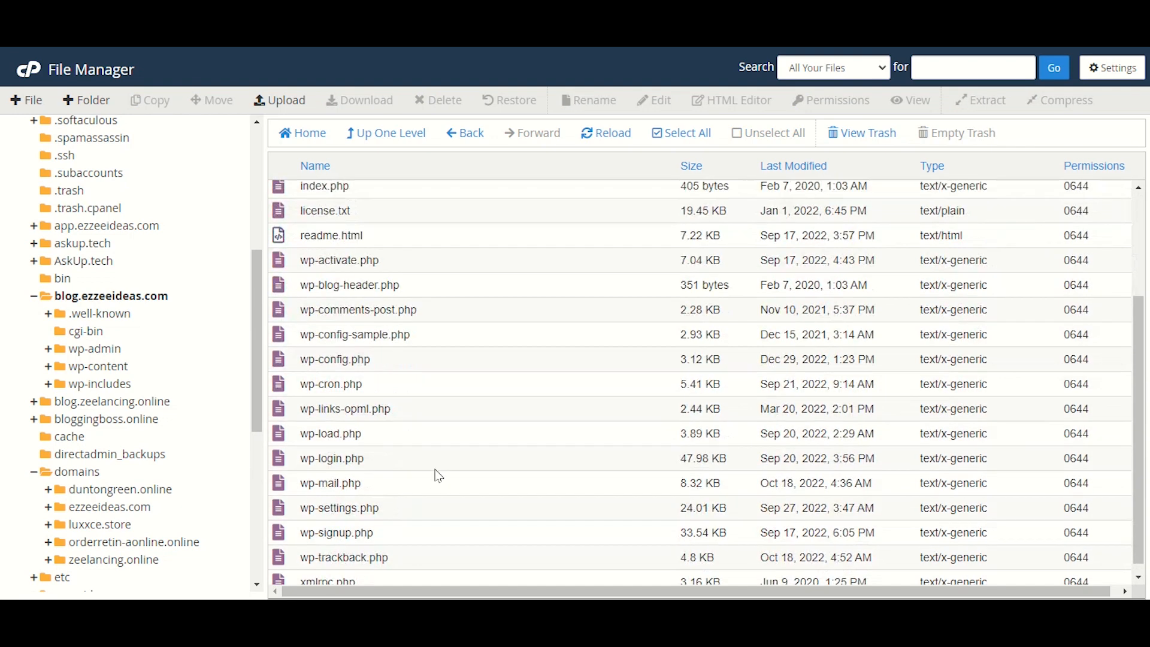
scroll(436, 474, up, 3)
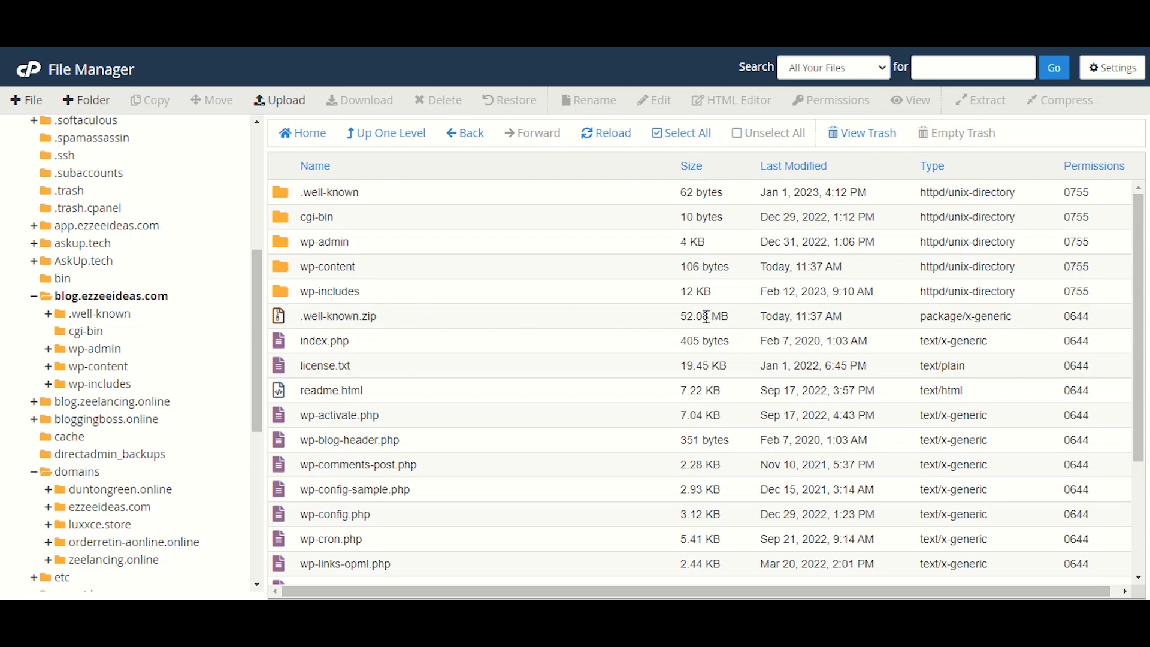
right_click(389, 325)
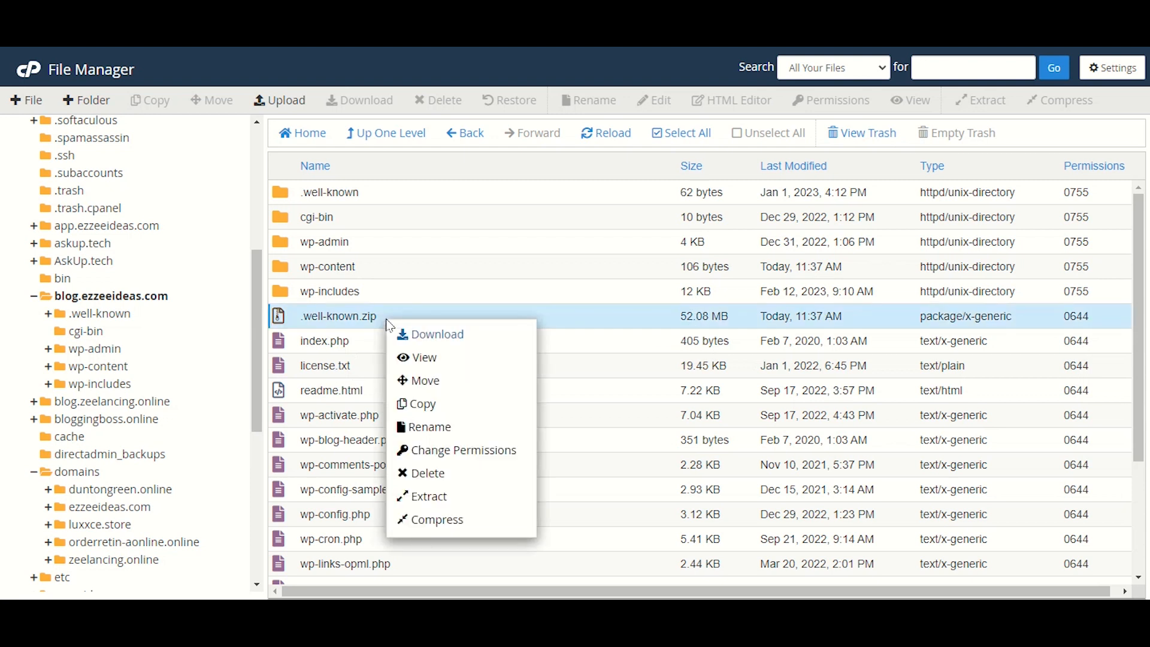
click(415, 337)
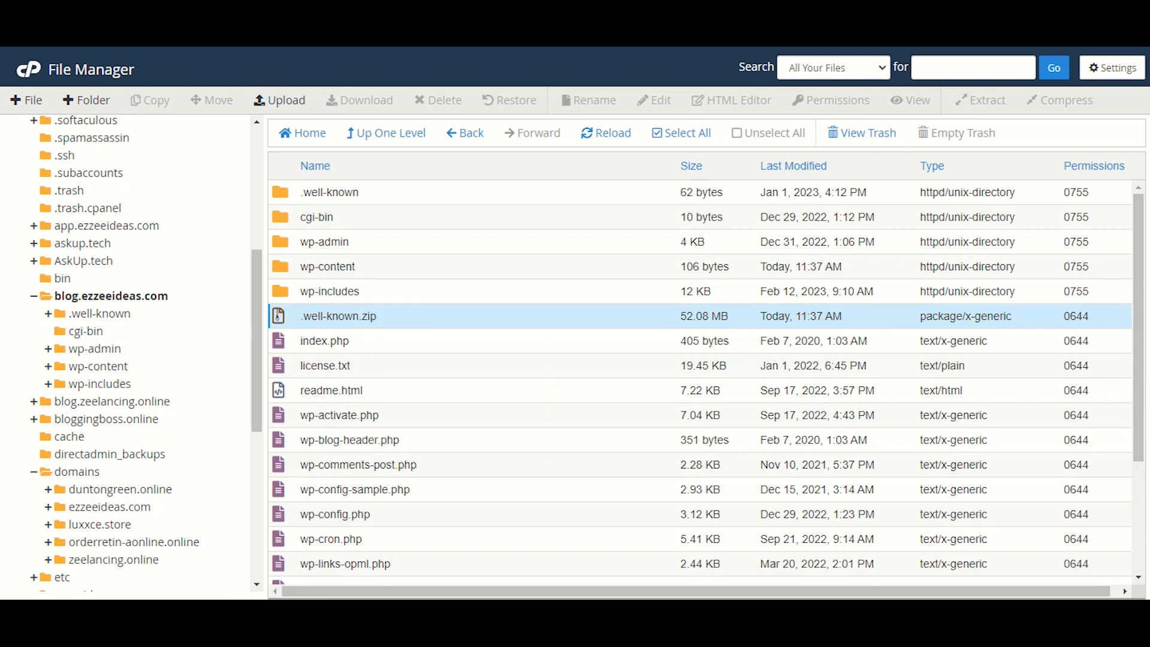
Pause and resume the browser's download of the .well-known.zip archive
click(168, 620)
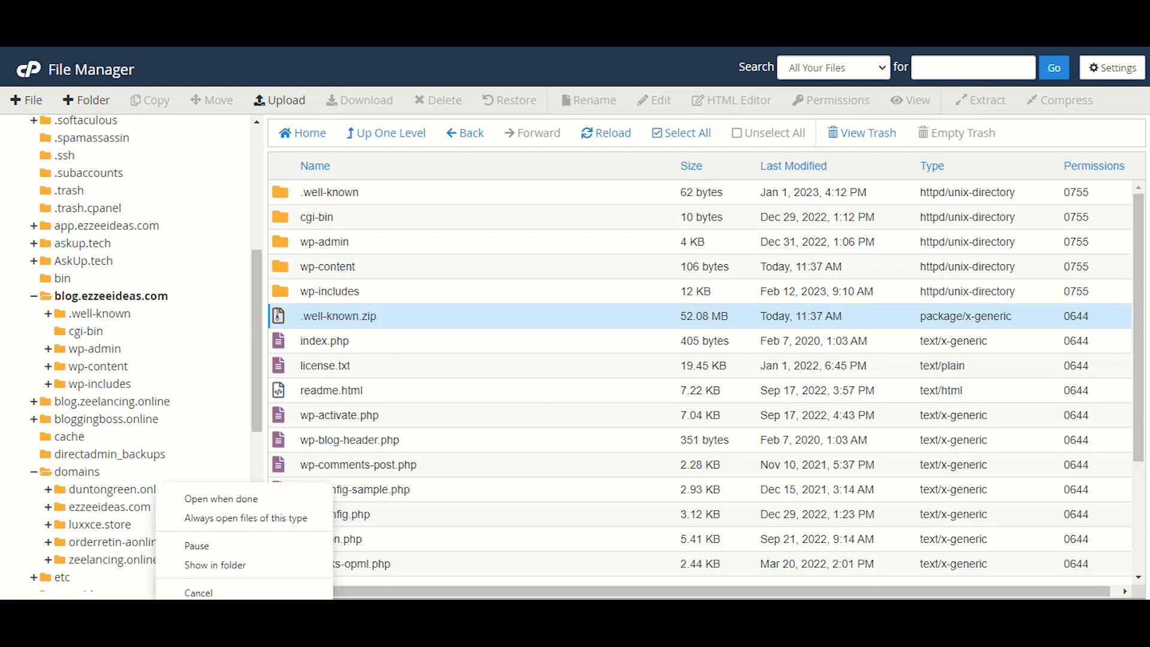
click(168, 620)
click(168, 620)
click(198, 545)
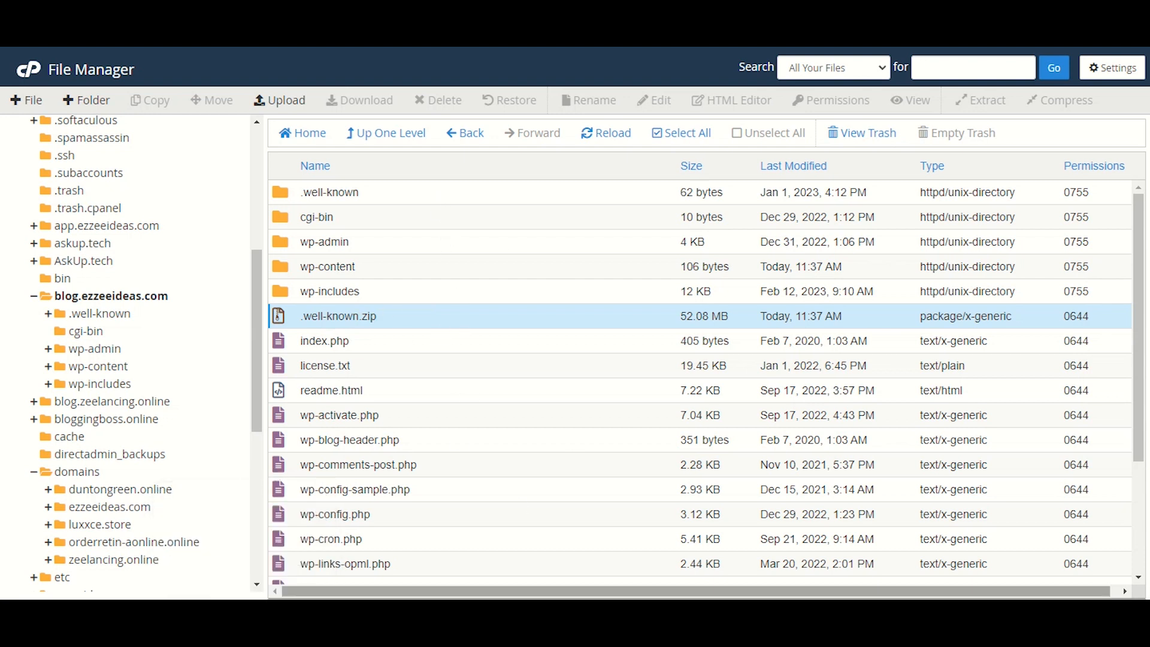
click(168, 620)
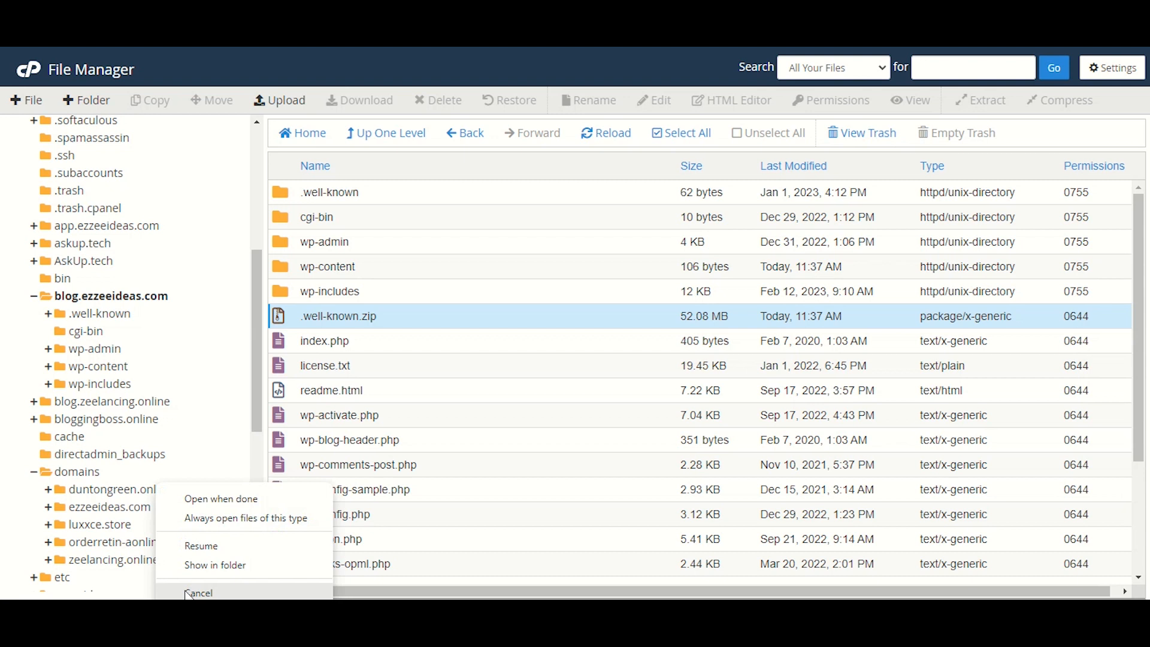
click(207, 547)
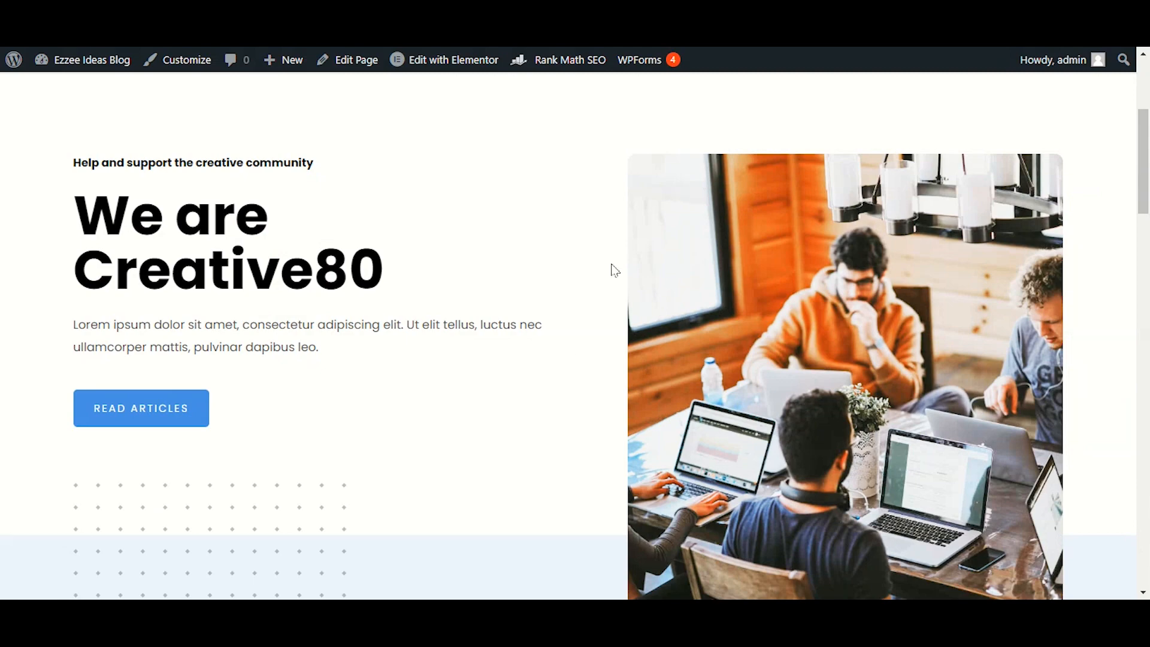
Look through the blog's home page, from its header and navigation down past the podcasts section
scroll(614, 269, down, 3)
scroll(554, 477, up, 6)
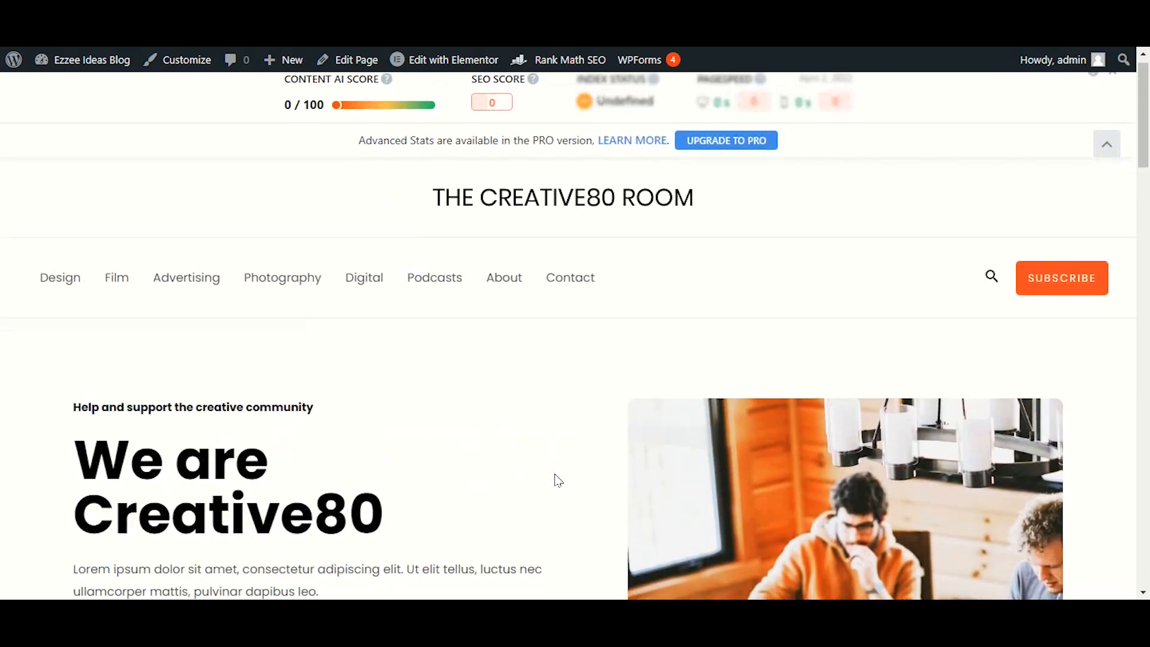
scroll(558, 480, down, 10)
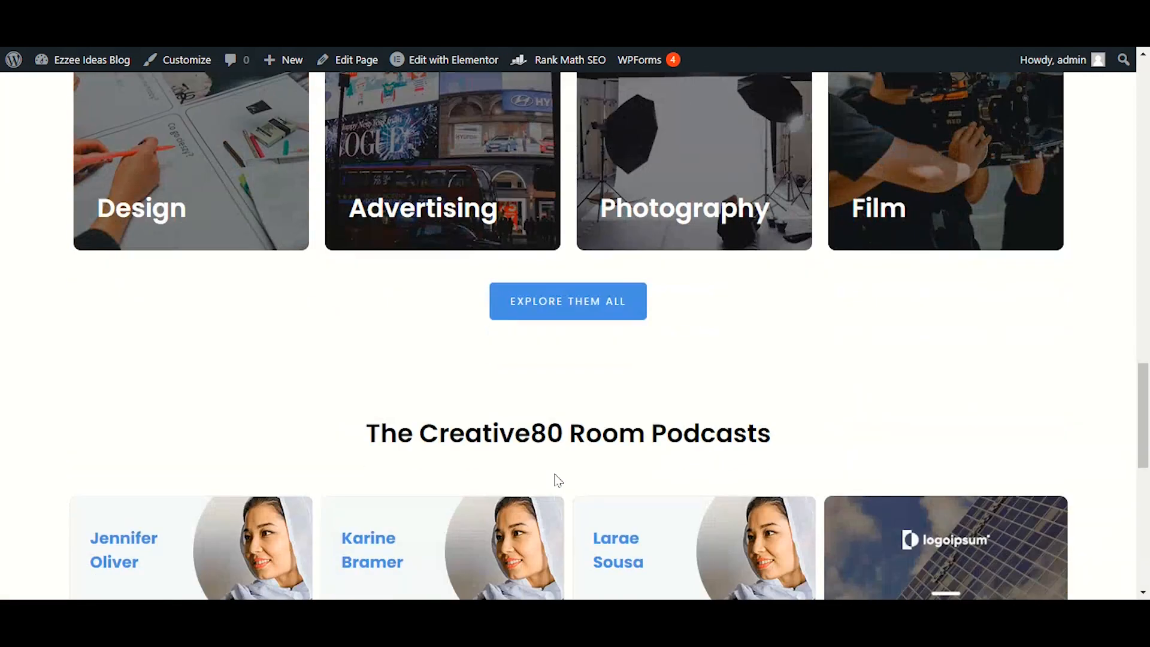
scroll(556, 479, down, 8)
scroll(557, 498, up, 5)
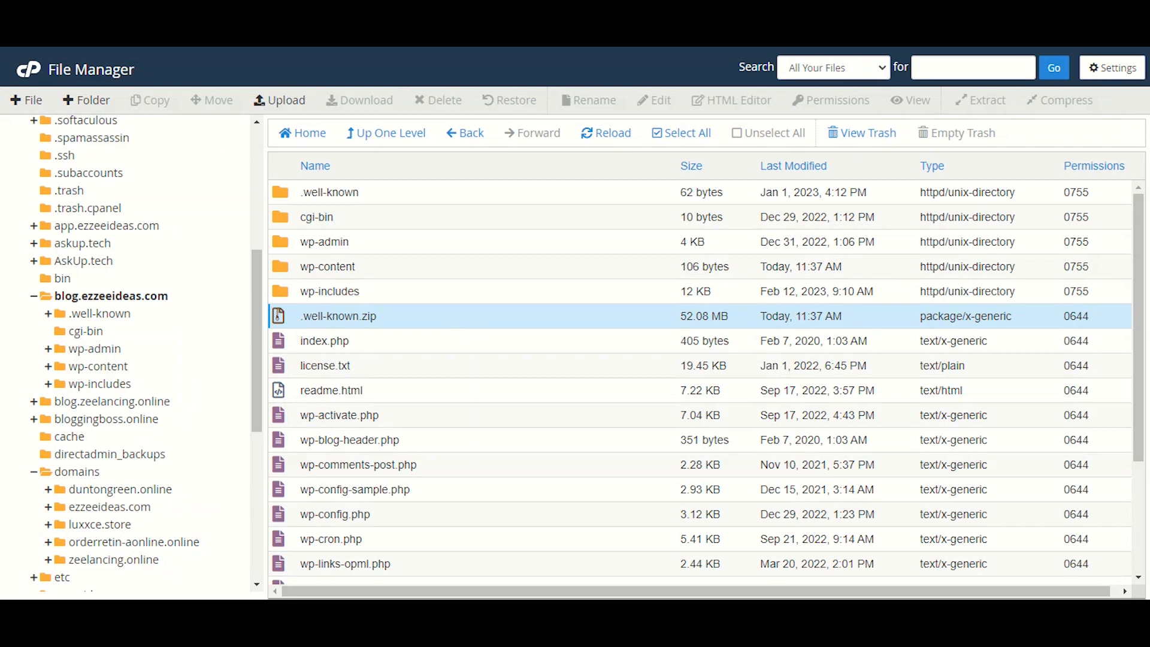
Move the .well-known.zip archive from the blog.ezzeeideas.com folder to the trash
right_click(402, 323)
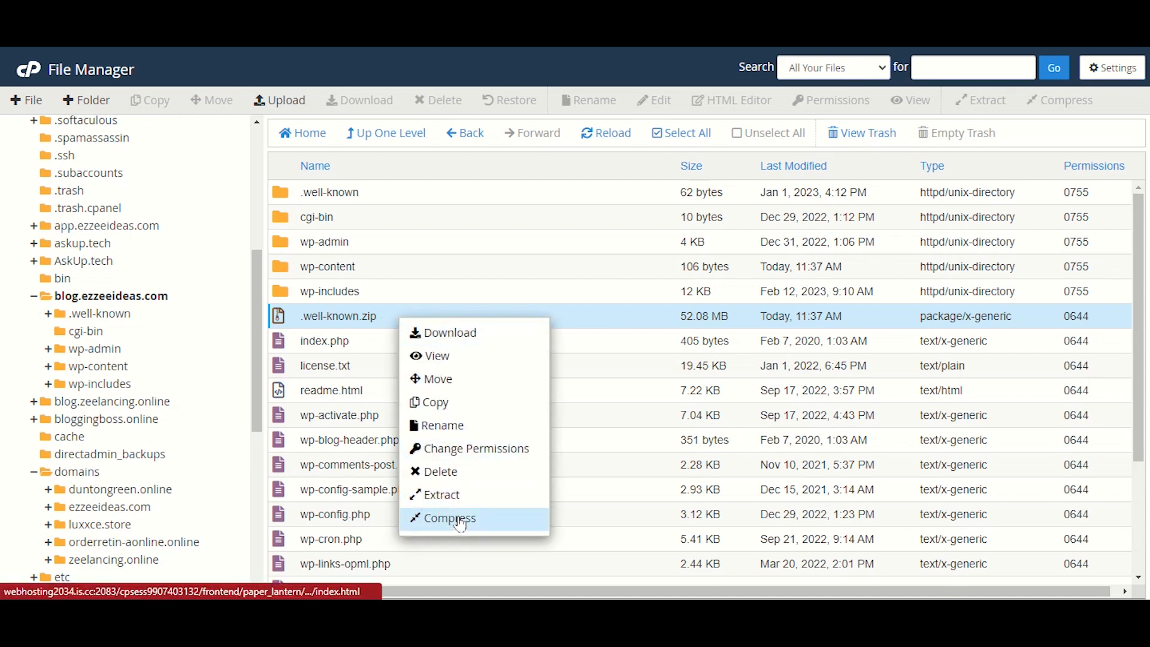
click(474, 471)
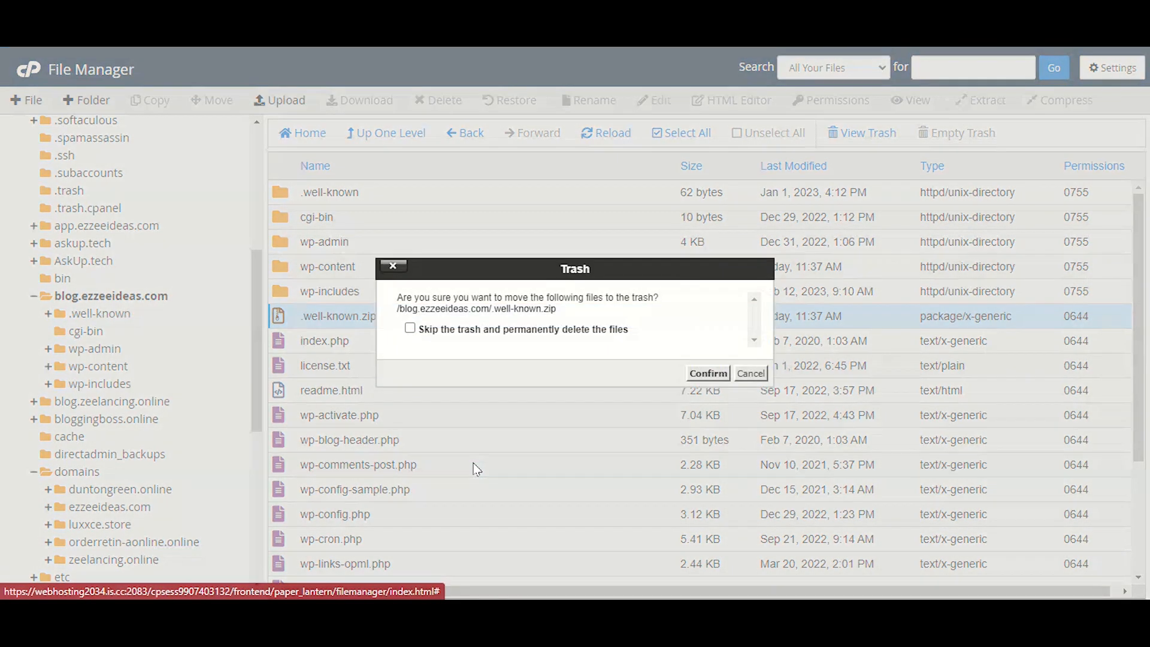
click(708, 373)
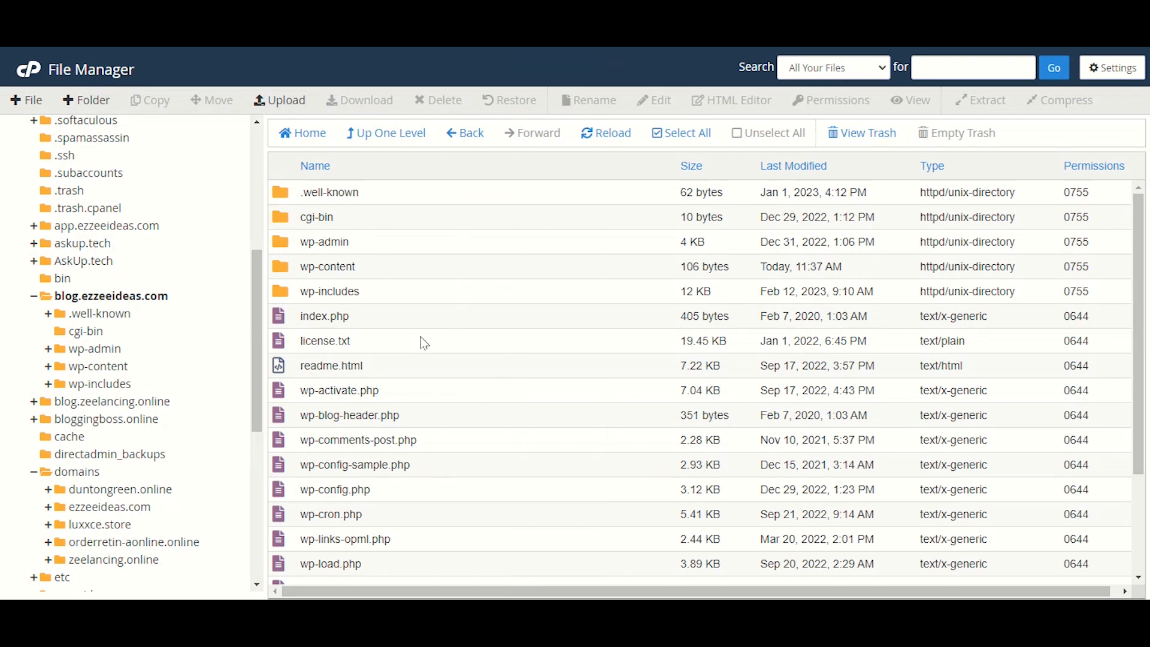
Open the wp-config.php file of the blog.ezzeeideas.com folder for viewing
scroll(424, 343, down, 2)
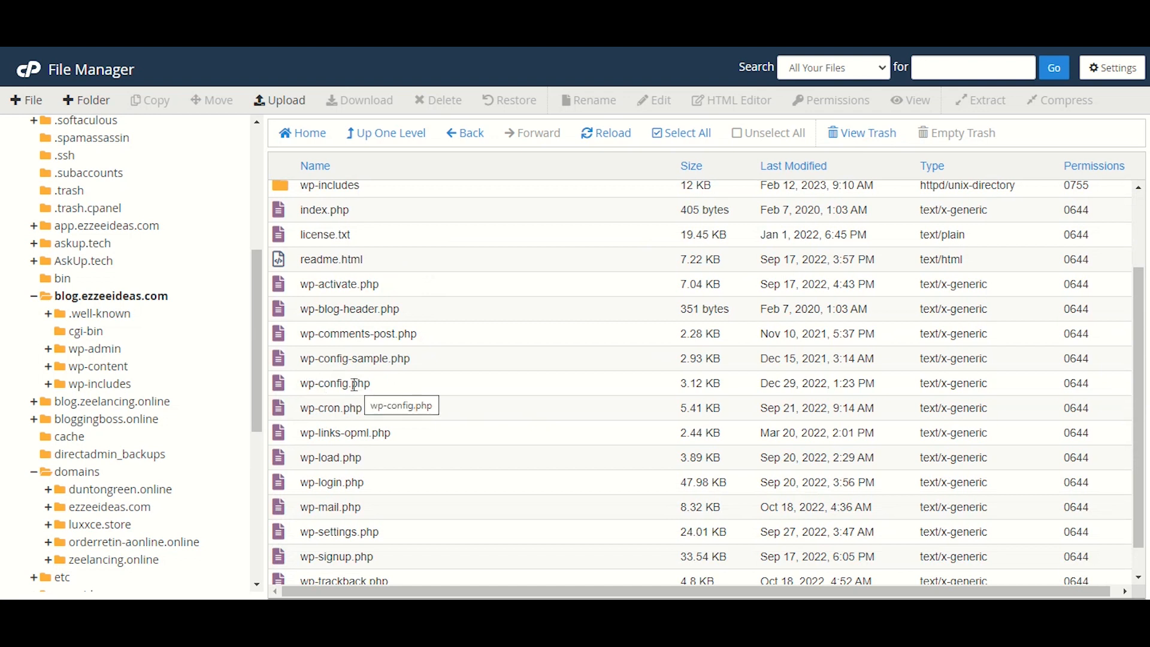
double_click(390, 386)
right_click(401, 392)
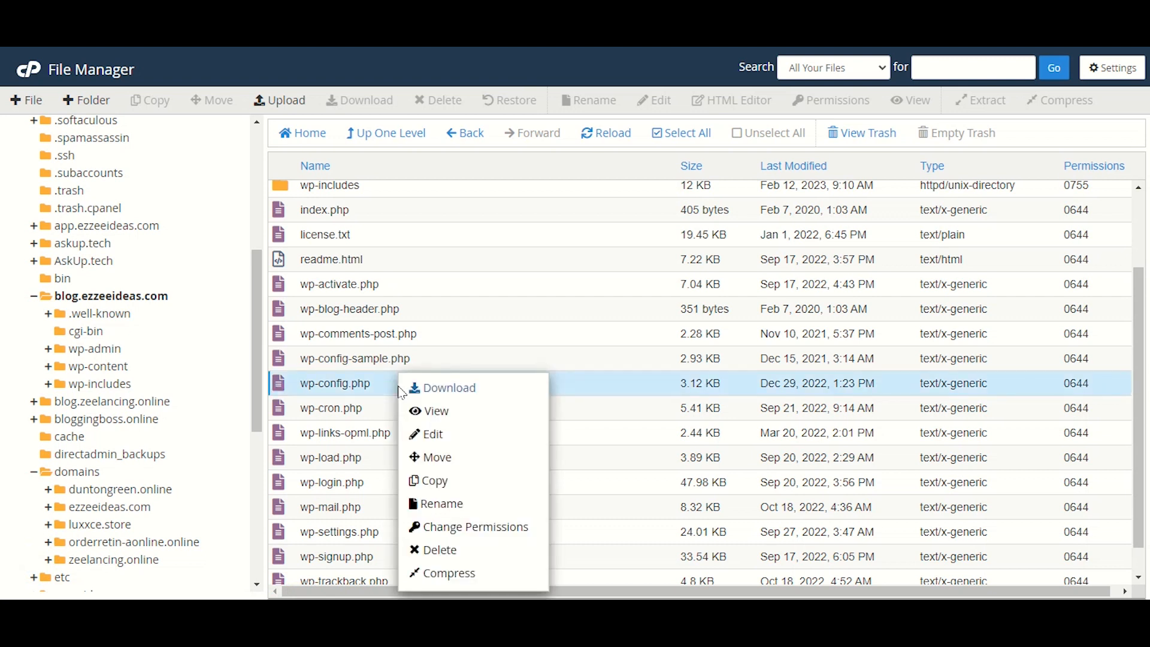
click(428, 413)
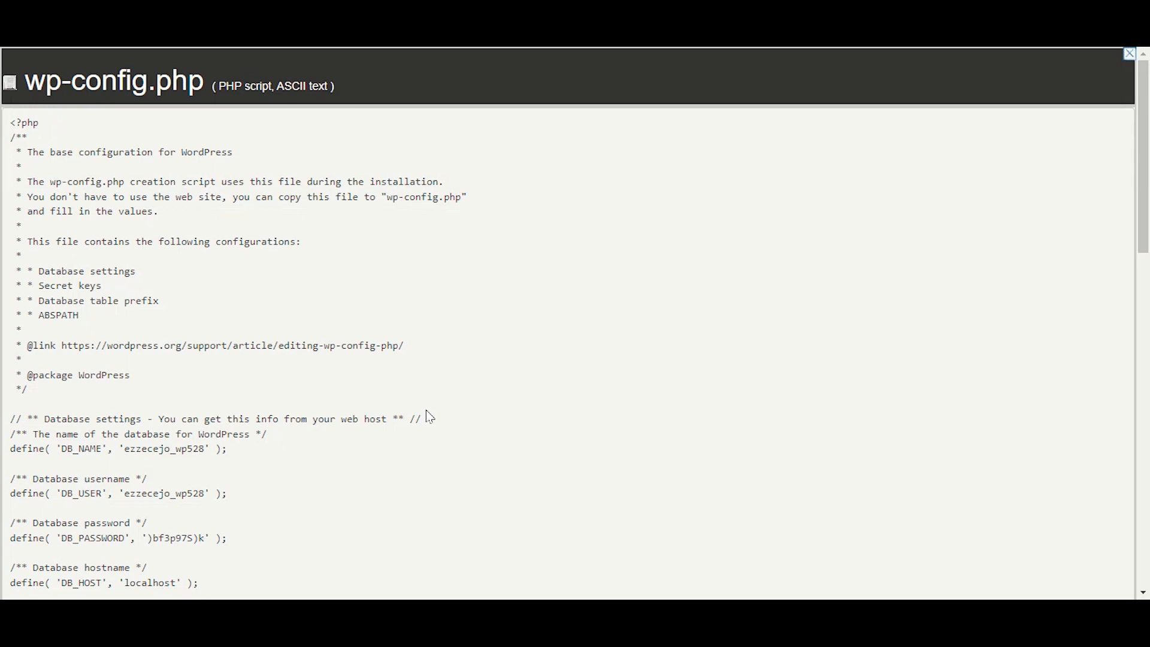
Examine the database settings in wp-config.php and highlight the database username value
scroll(430, 416, down, 3)
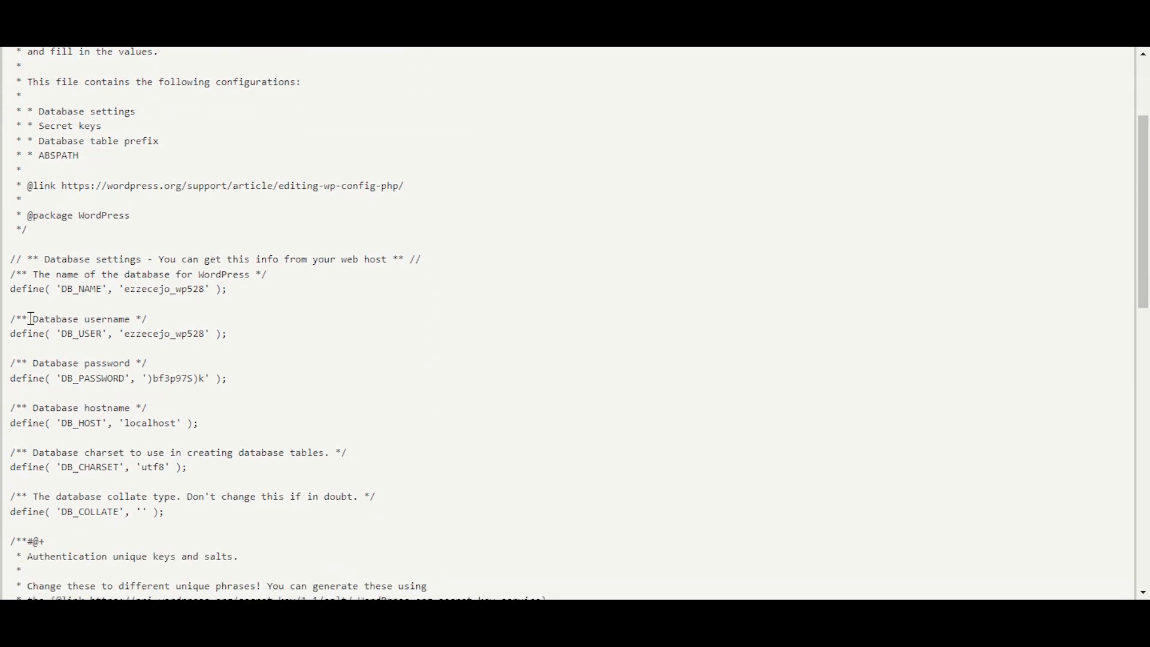
drag(29, 318, 137, 318)
click(129, 333)
drag(123, 333, 209, 331)
click(206, 333)
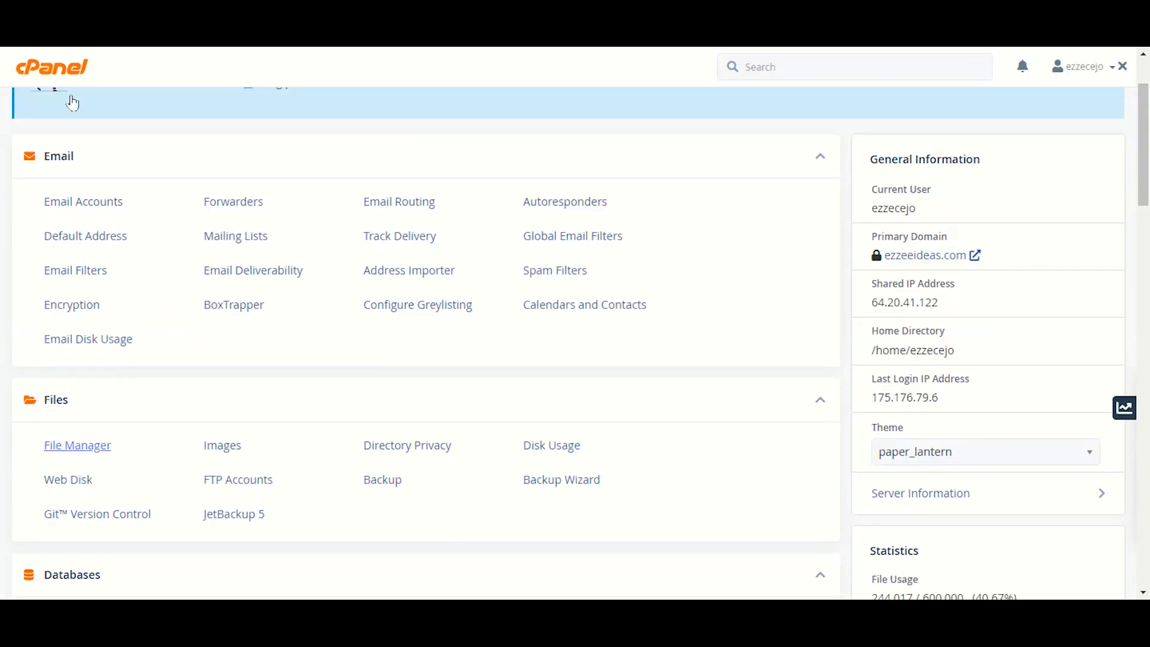
Return to the cPanel dashboard, open phpMyAdmin from the Databases section and look through its database list
scroll(123, 388, down, 2)
scroll(242, 403, down, 3)
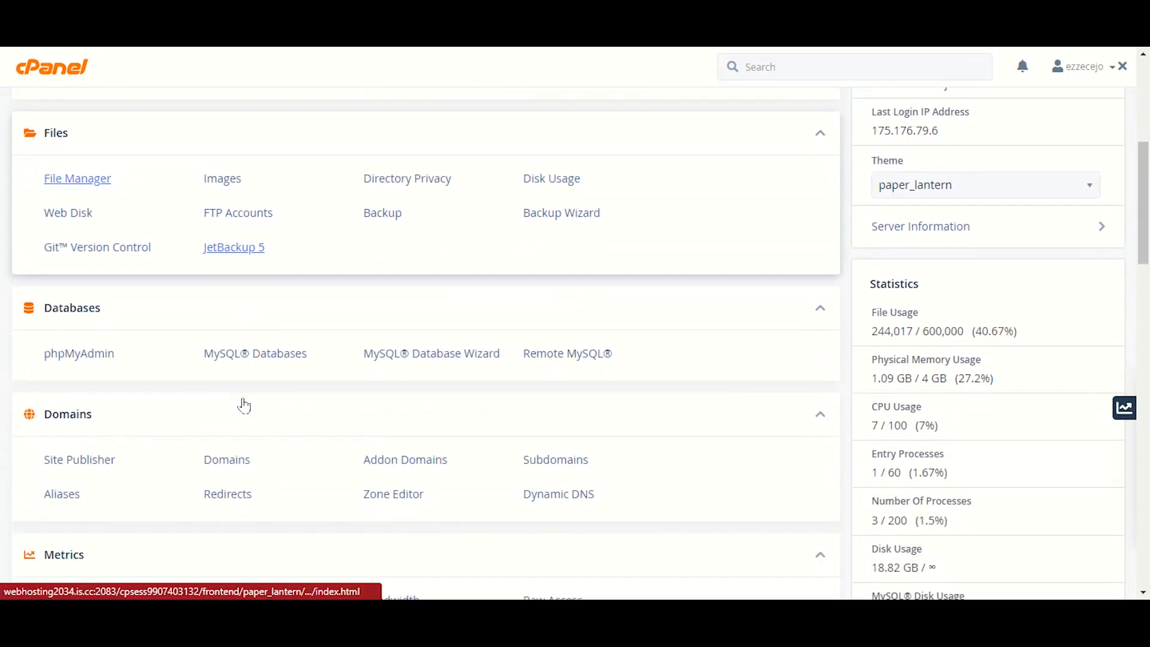
click(90, 356)
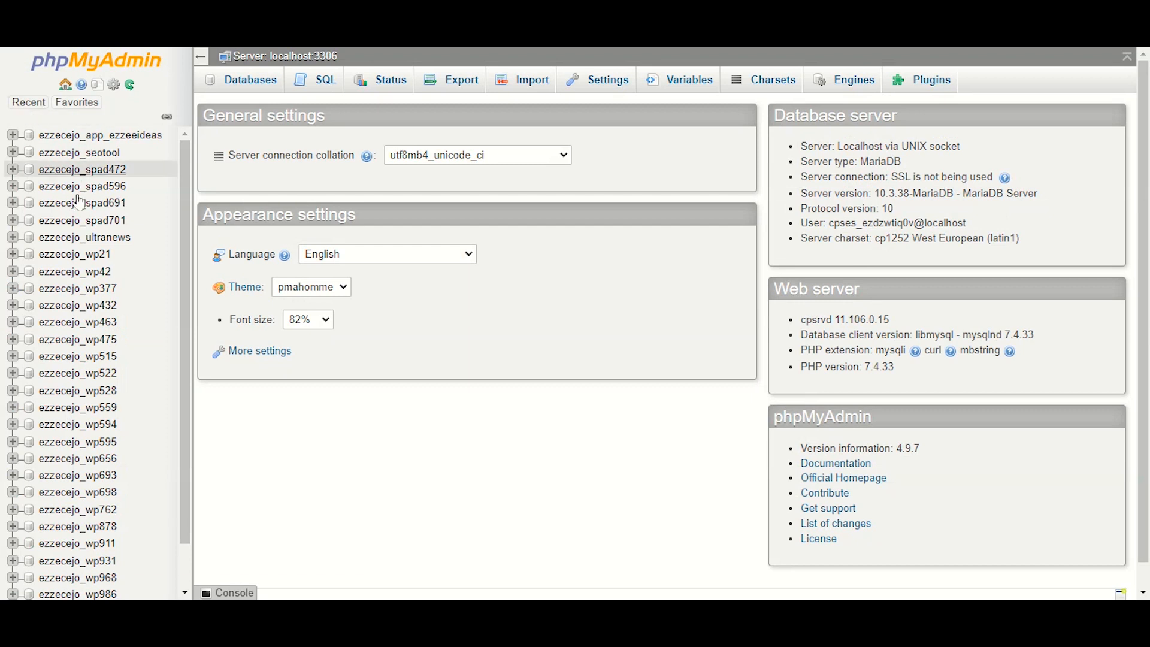
scroll(94, 417, down, 1)
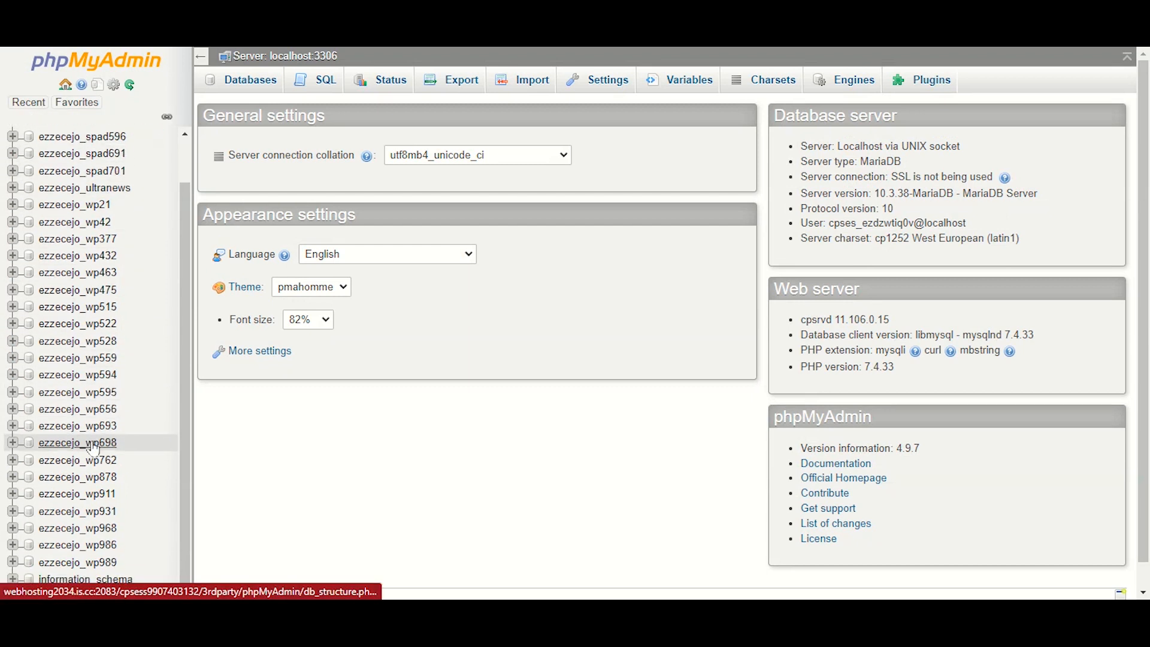
Open the ezzecejo_wp528 database and look through its list of tables
click(103, 350)
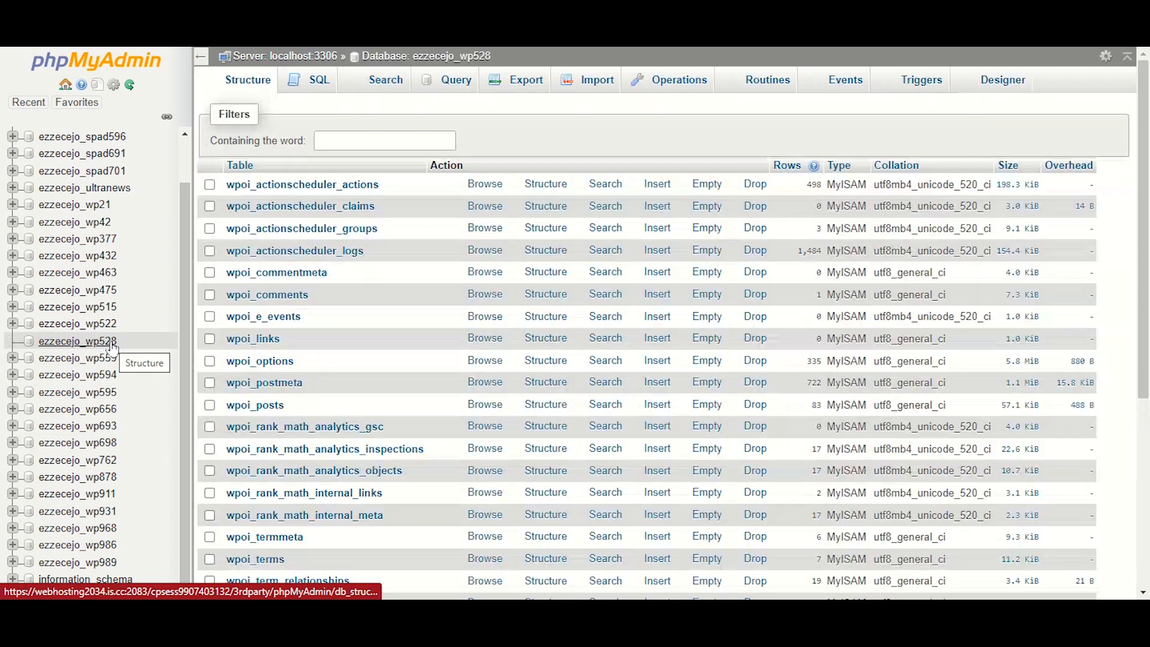
scroll(500, 402, down, 5)
scroll(500, 402, up, 5)
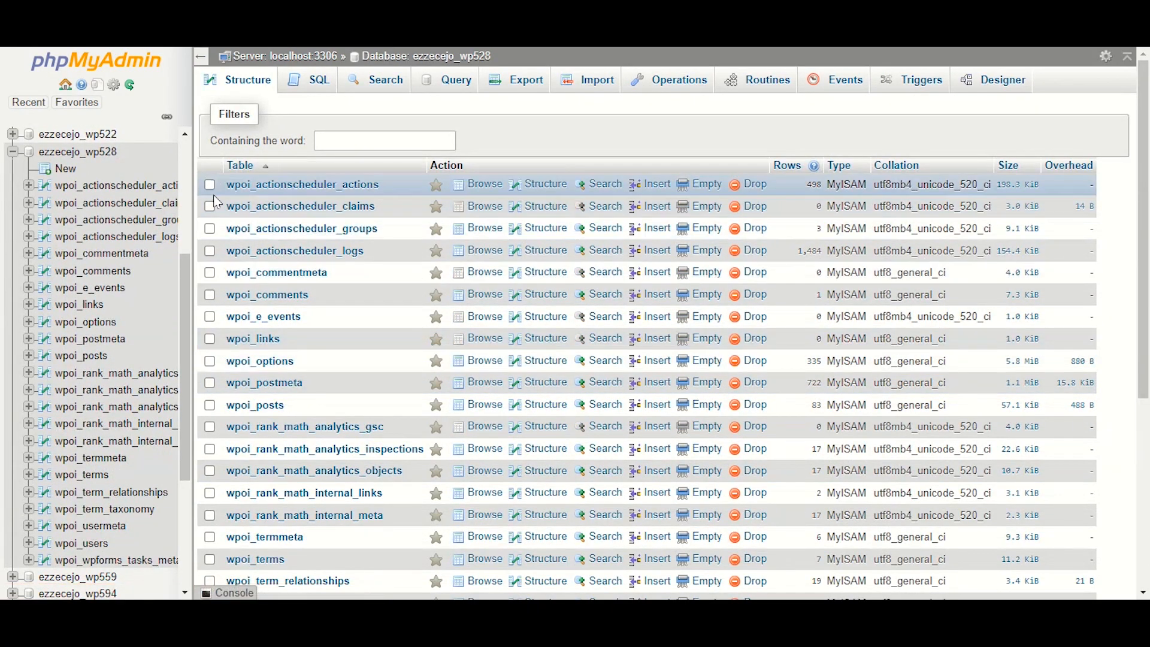
scroll(258, 443, down, 4)
scroll(259, 439, up, 3)
scroll(259, 439, up, 5)
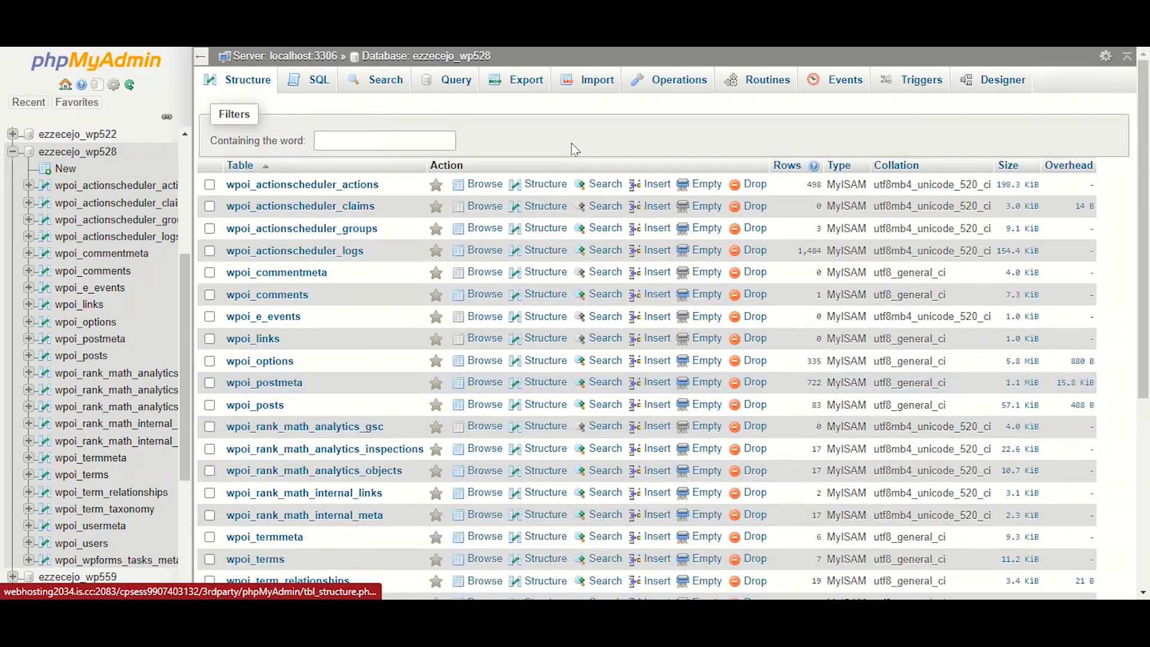
Select all tables of the ezzecejo_wp528 database and export it with the Quick method in SQL format
scroll(288, 419, down, 5)
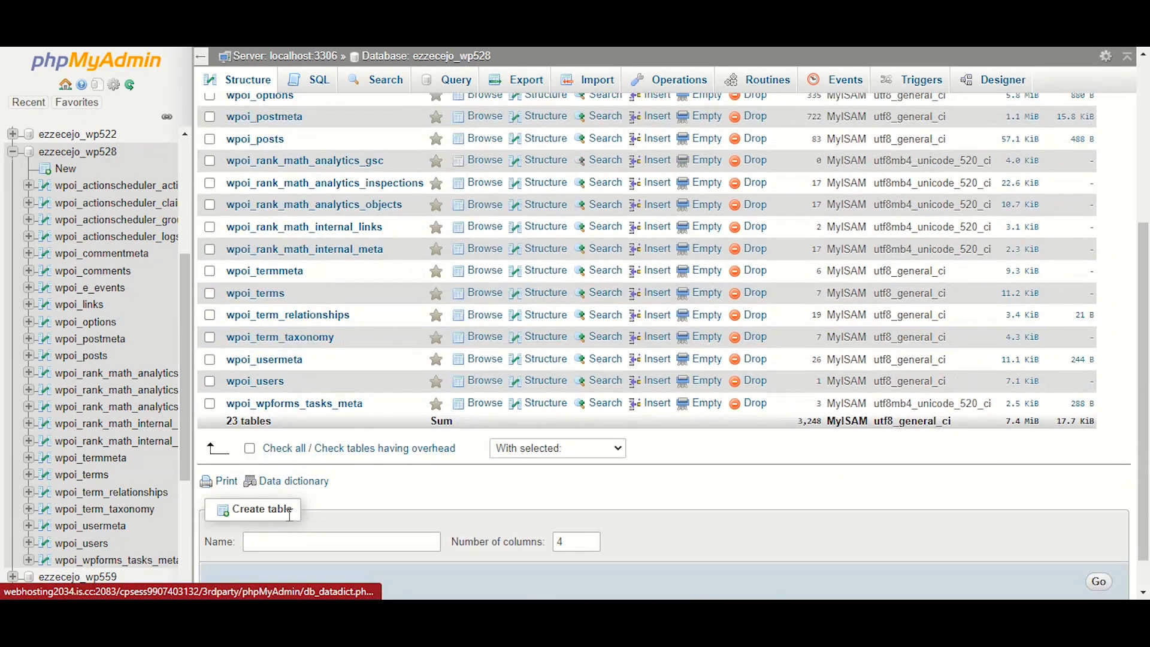
click(249, 448)
scroll(252, 455, up, 5)
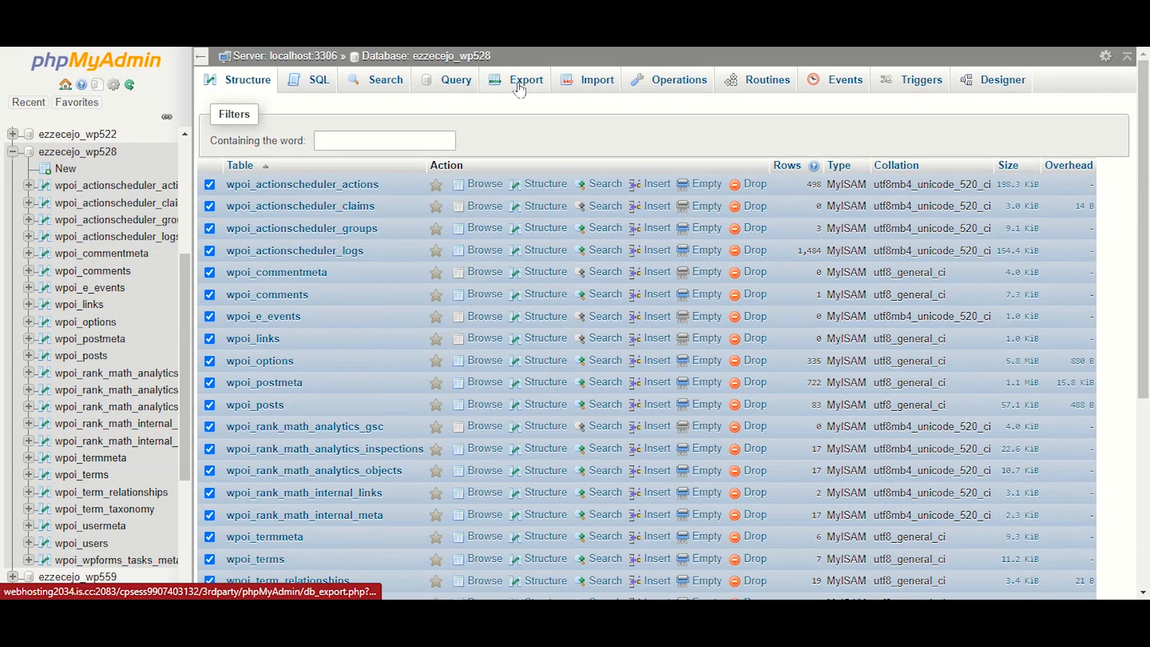
click(519, 88)
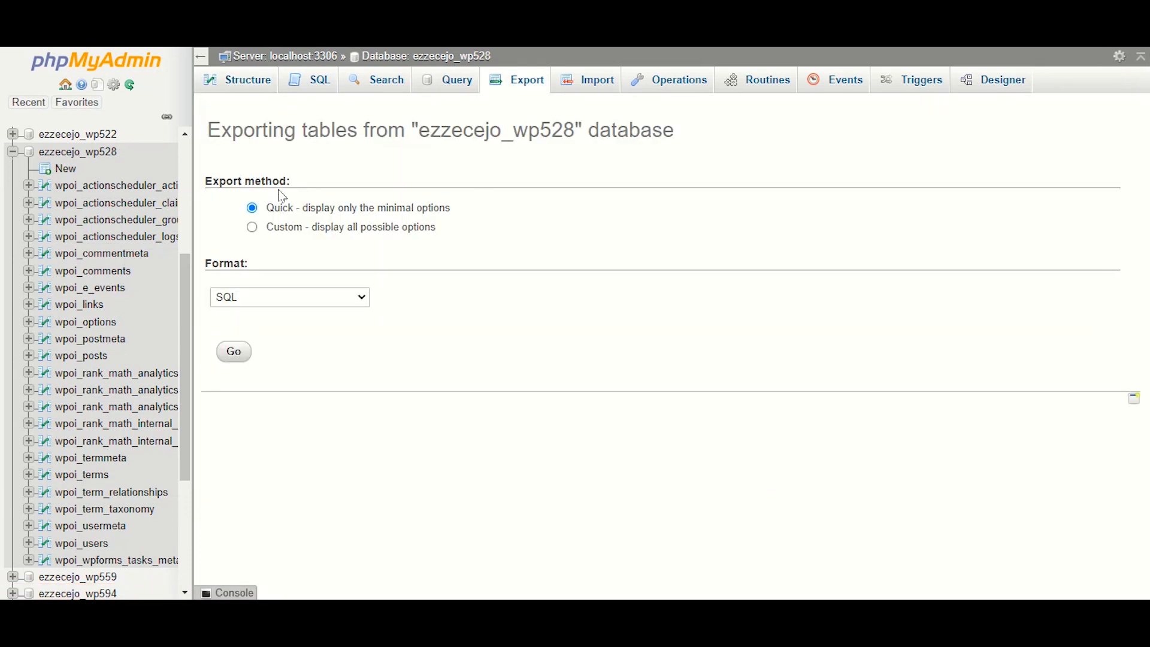
click(238, 365)
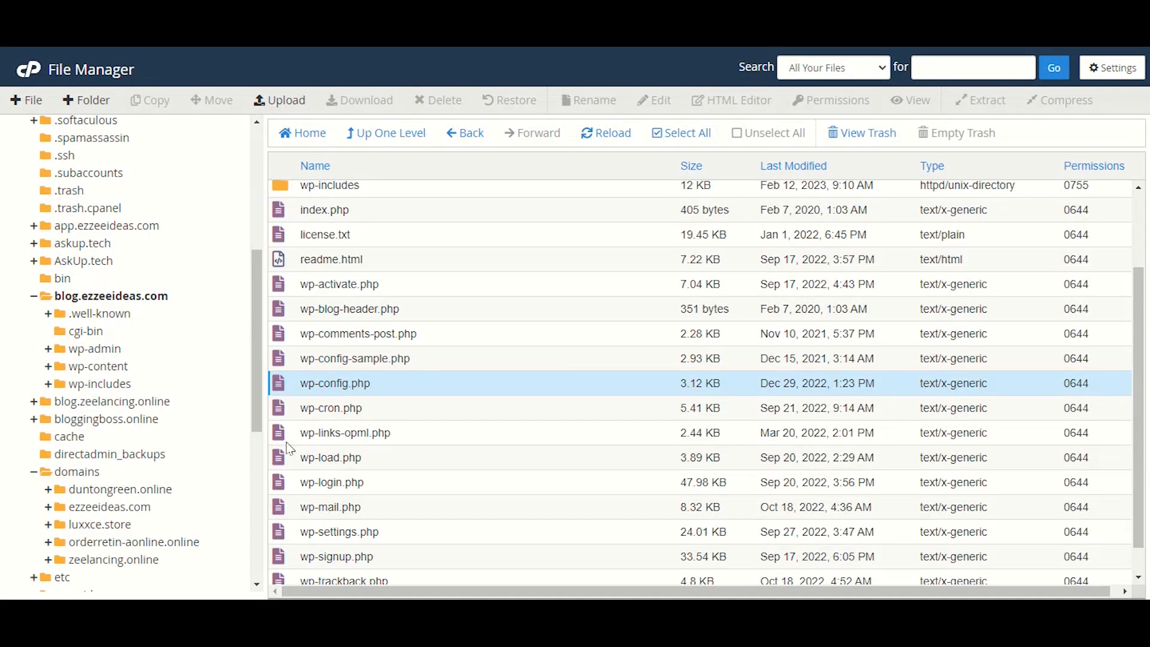
Review the files in the blog.ezzeeideas.com folder, then reload the live blog homepage and look through its content
scroll(516, 421, up, 3)
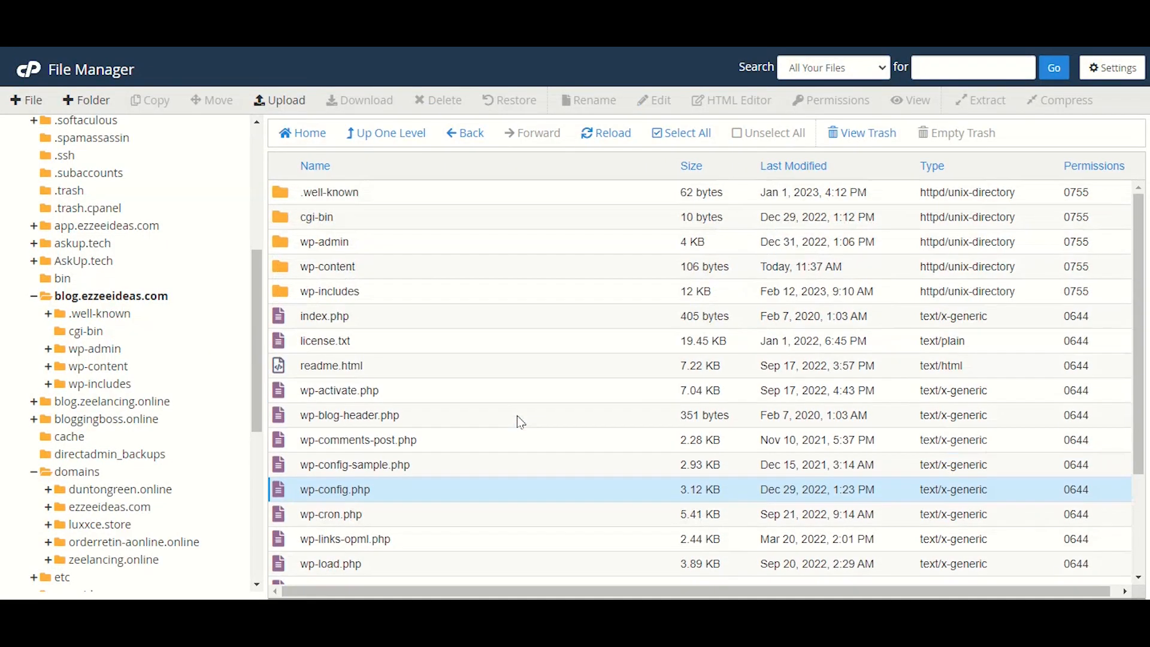
scroll(515, 421, down, 3)
scroll(518, 421, up, 3)
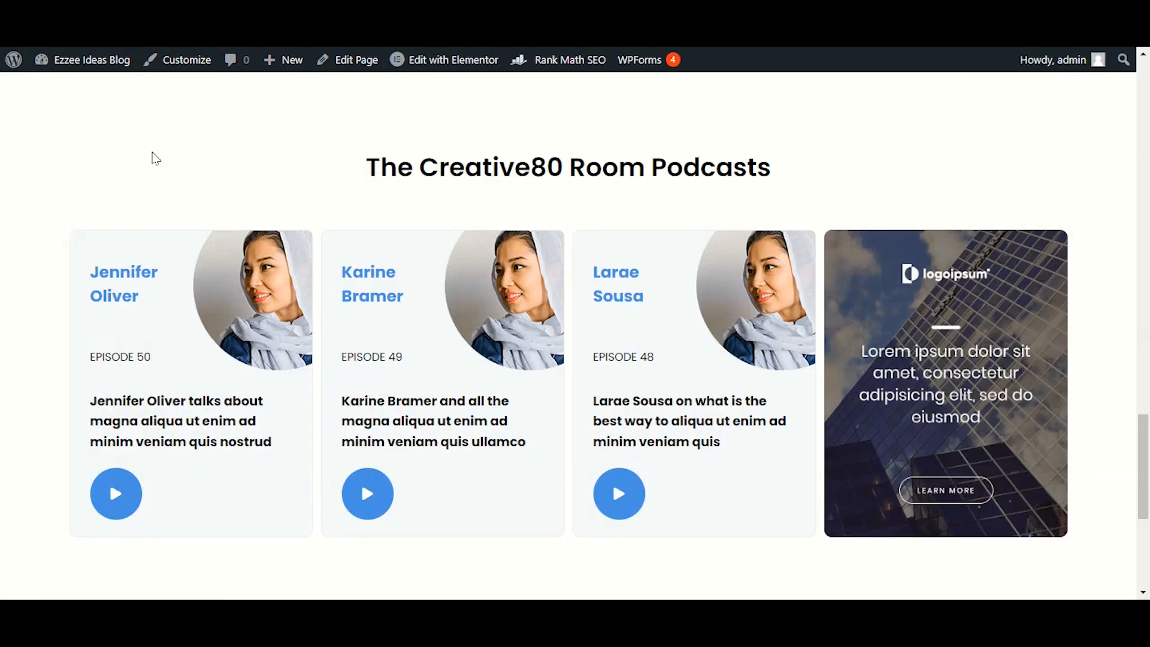
right_click(153, 154)
click(178, 200)
scroll(459, 433, up, 4)
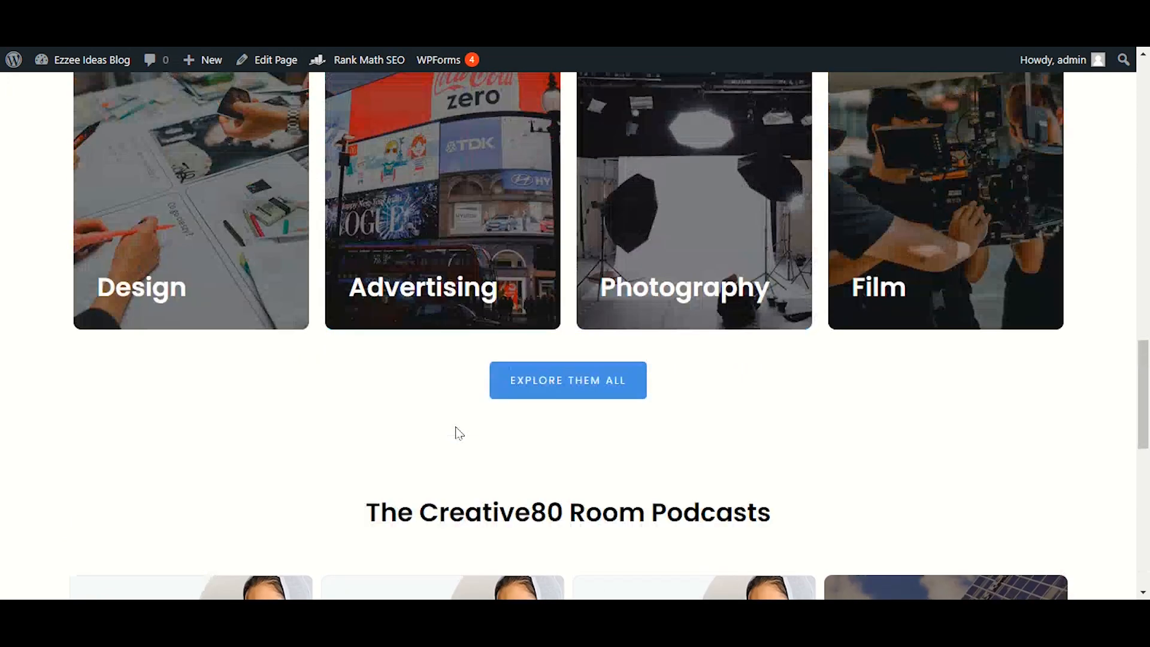
scroll(459, 433, up, 15)
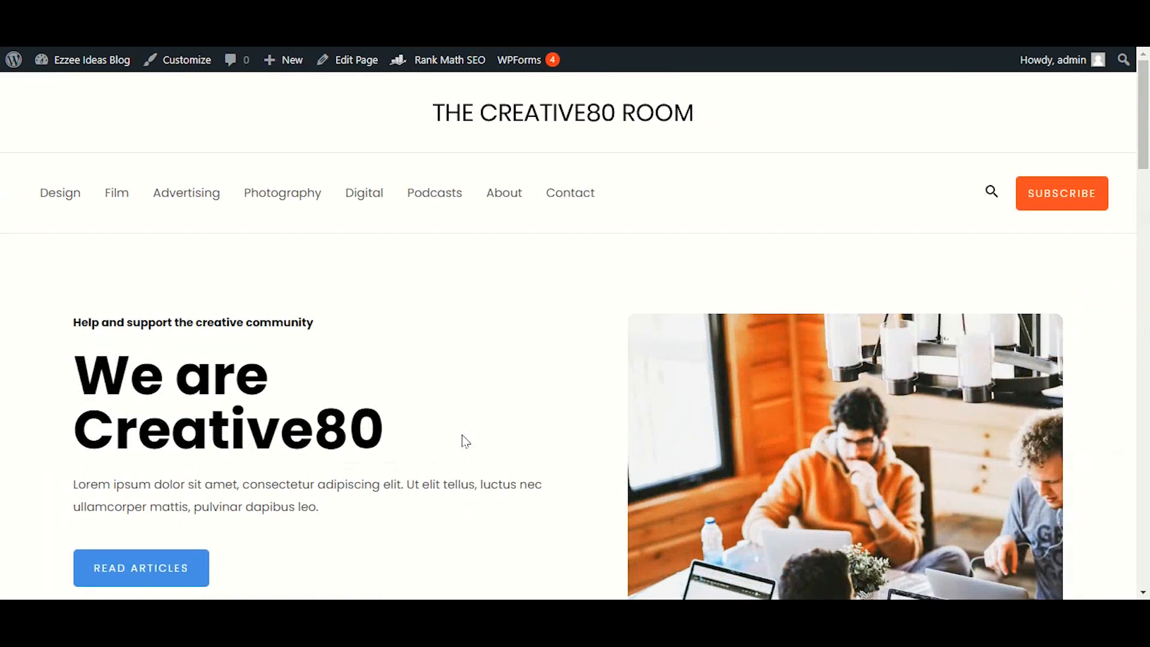
scroll(242, 428, down, 5)
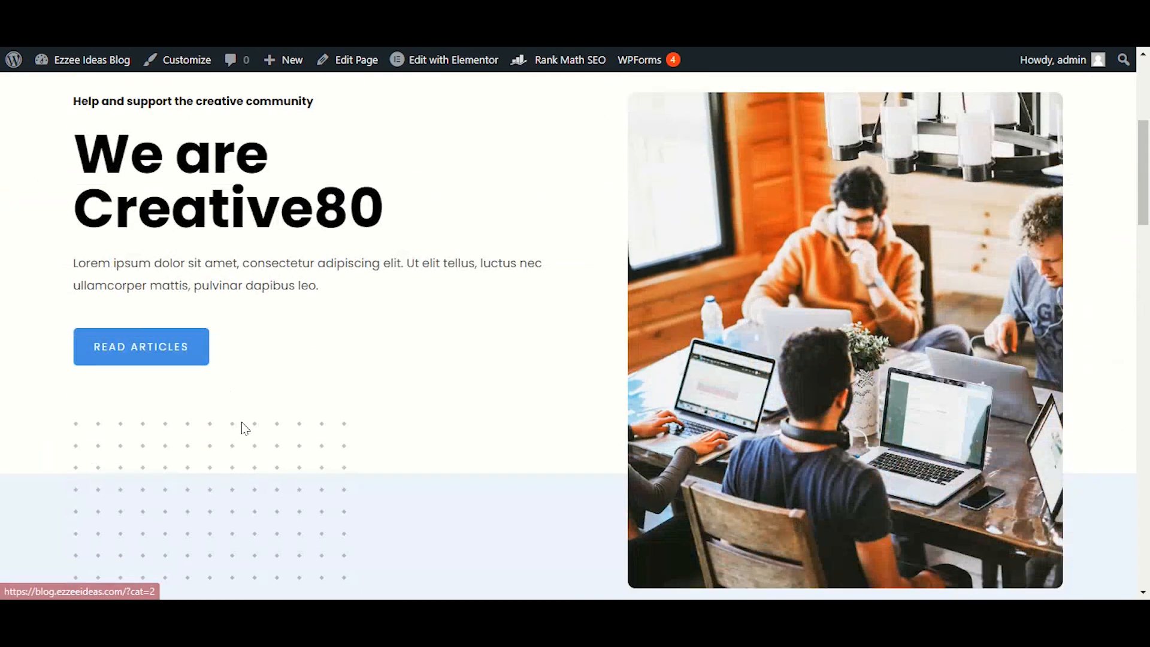
scroll(241, 427, down, 5)
scroll(256, 454, up, 10)
scroll(704, 386, down, 5)
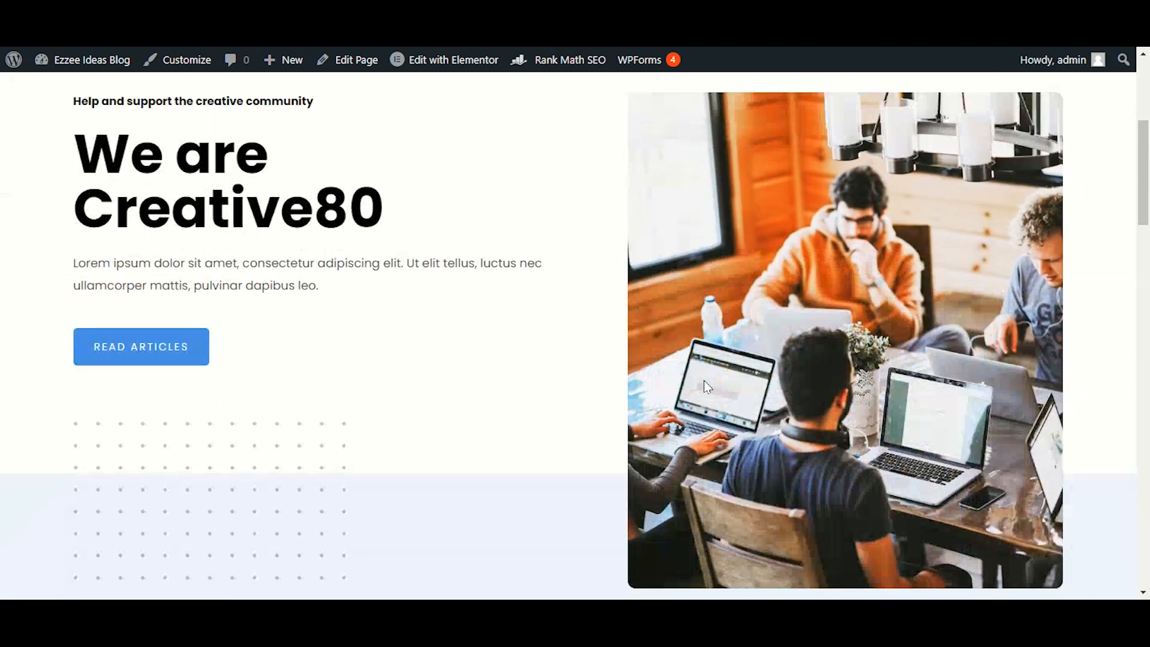
scroll(704, 386, down, 15)
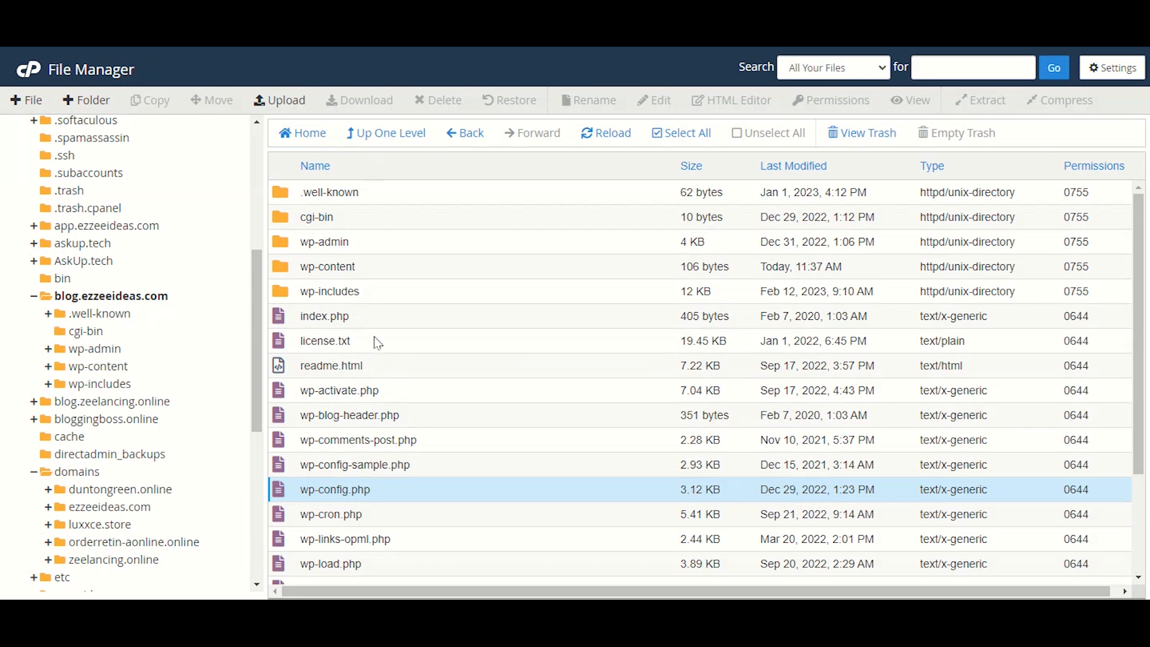
Move all files and folders in the blog.ezzeeideas.com folder to the trash and reload the live blog page
click(685, 146)
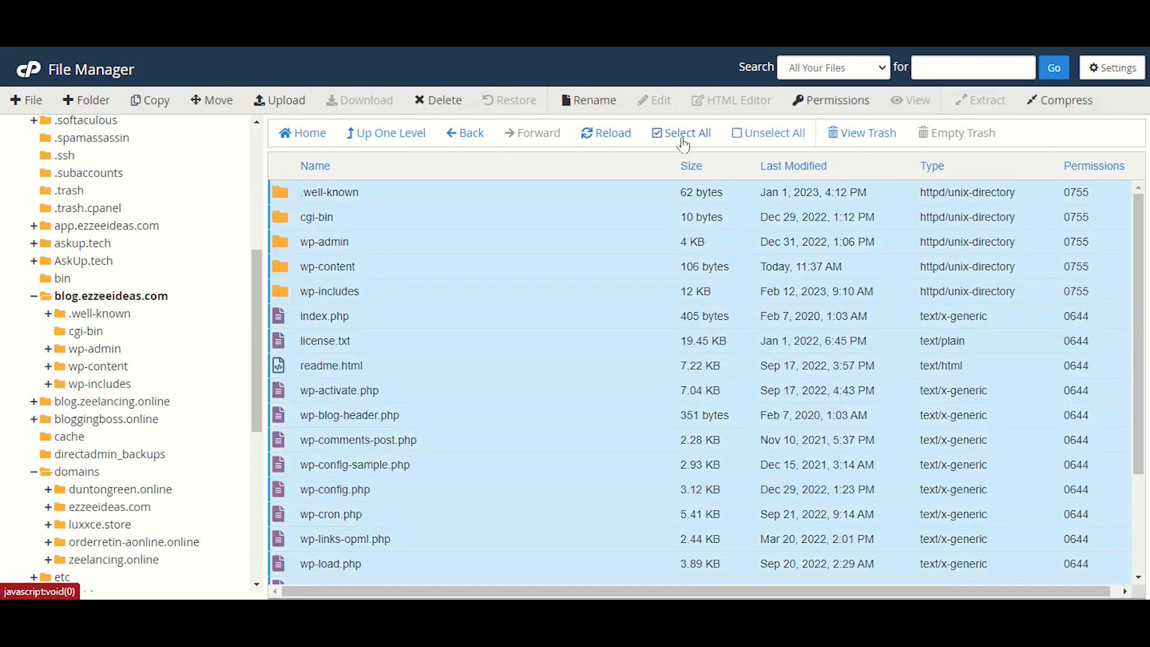
right_click(585, 276)
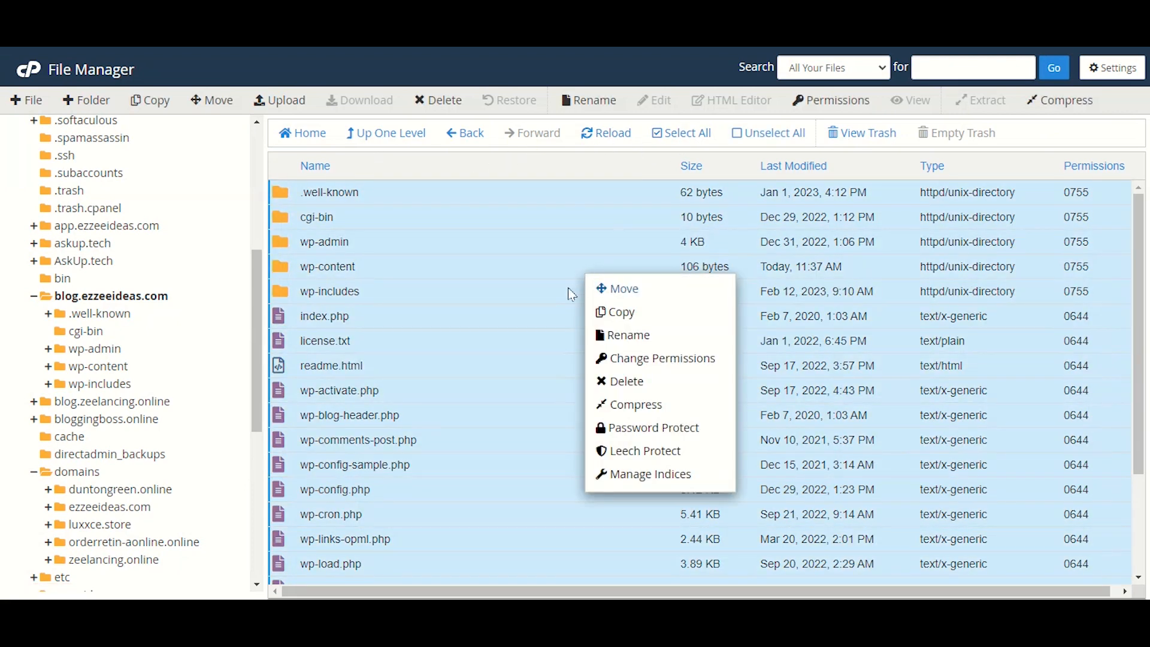
click(645, 386)
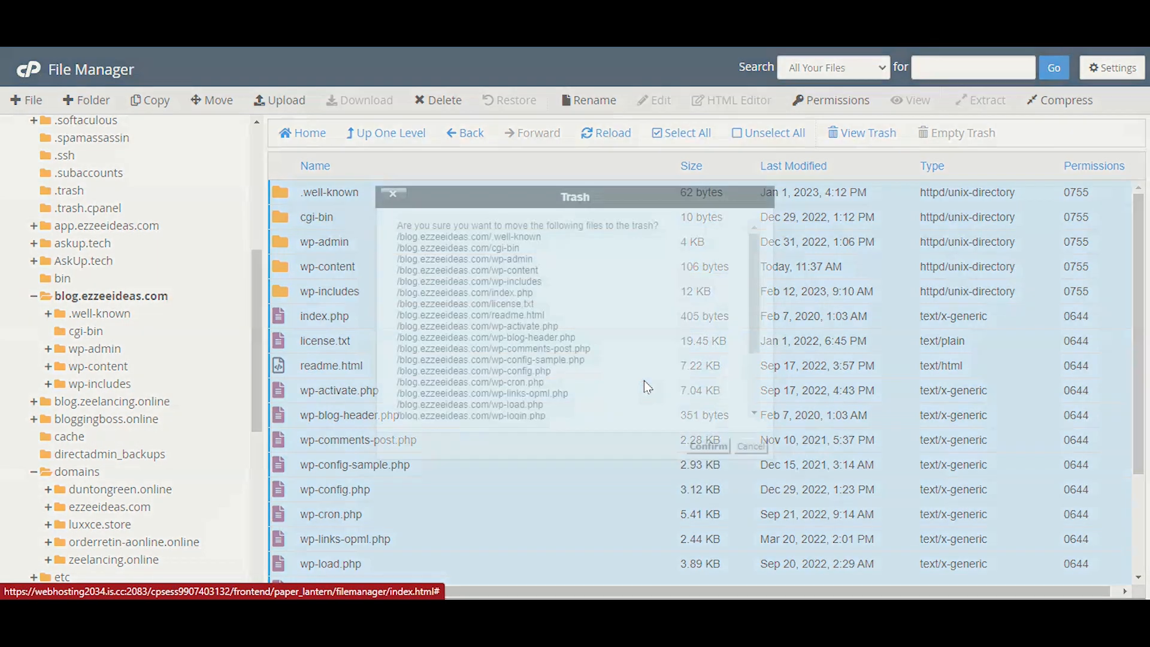
click(707, 446)
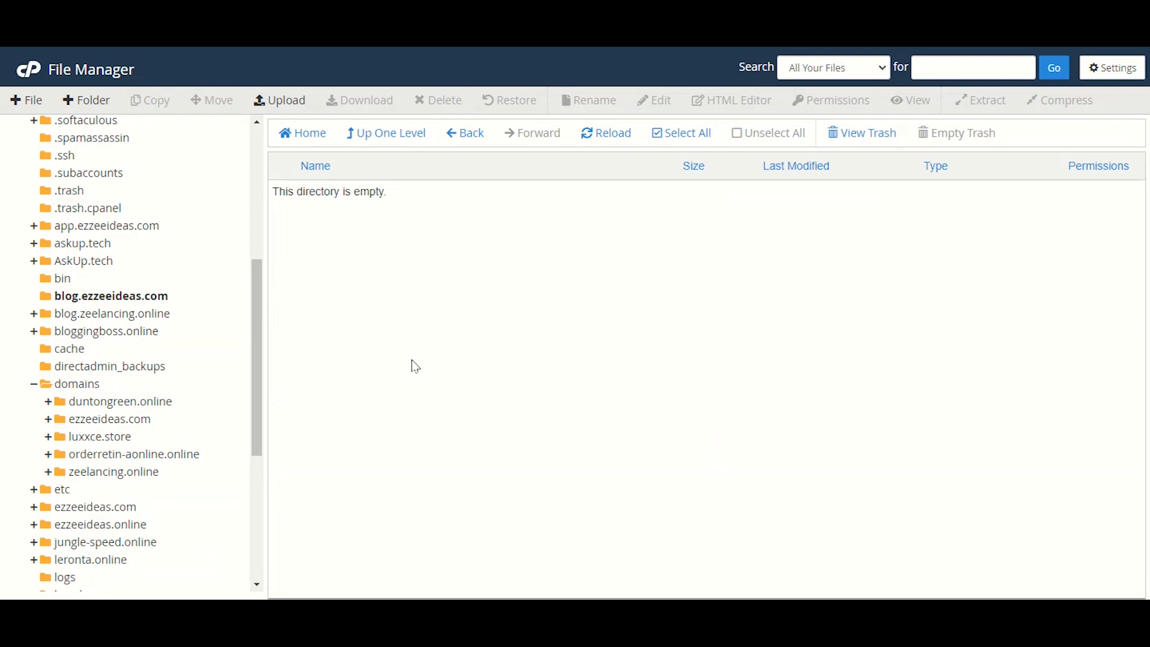
click(113, 297)
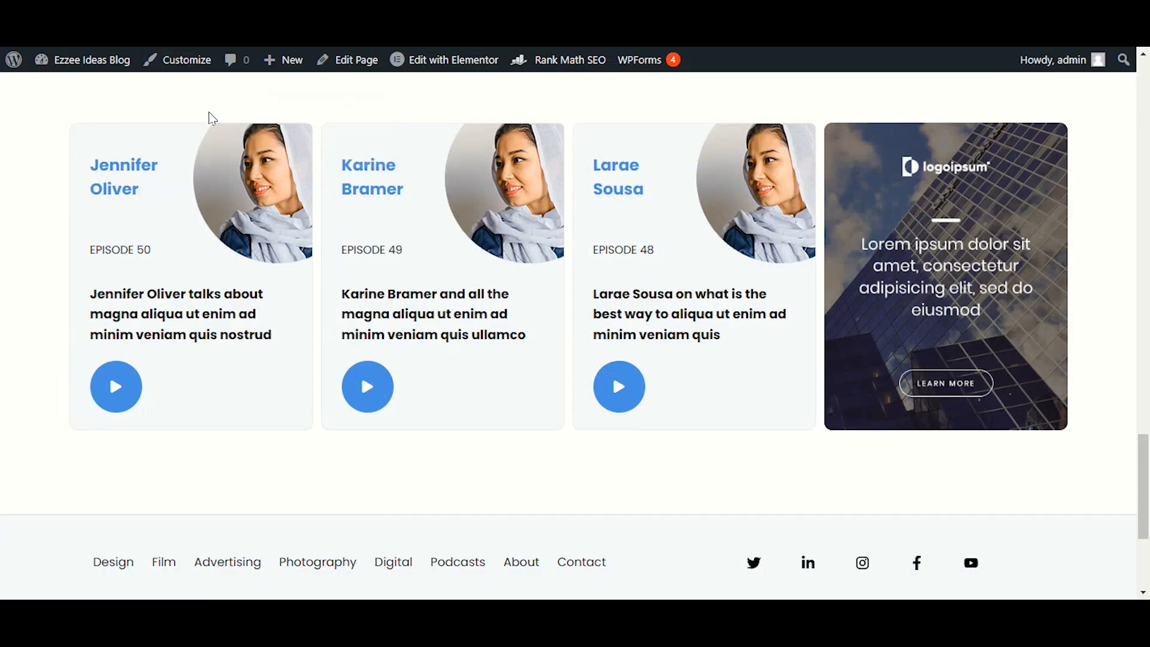
right_click(208, 113)
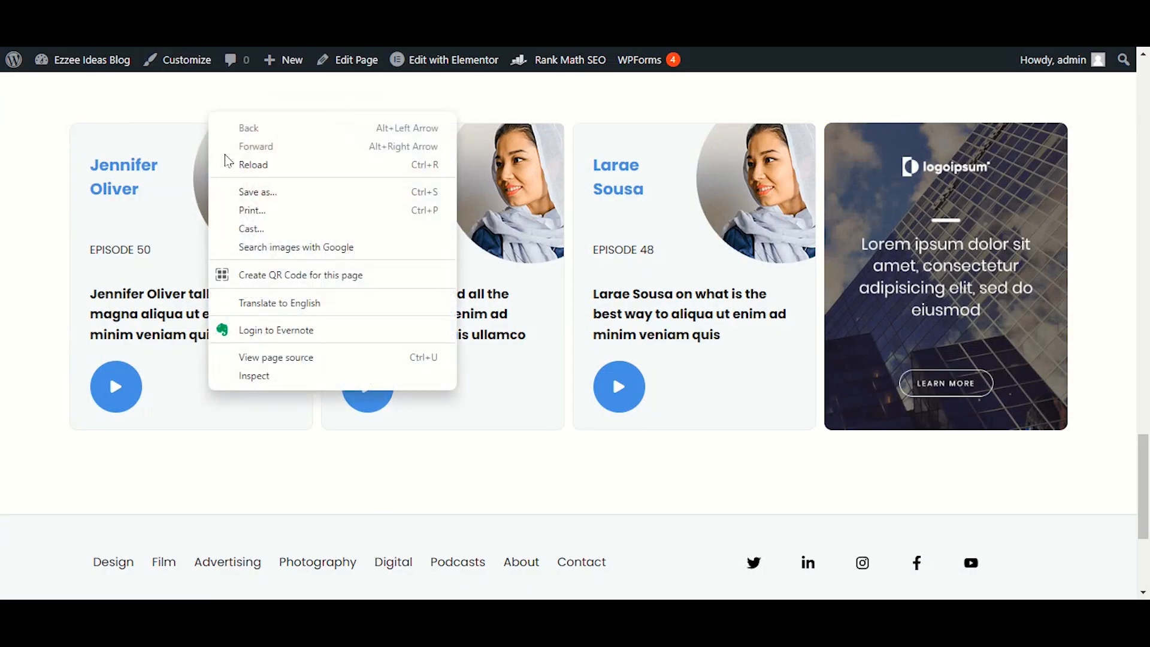
click(239, 165)
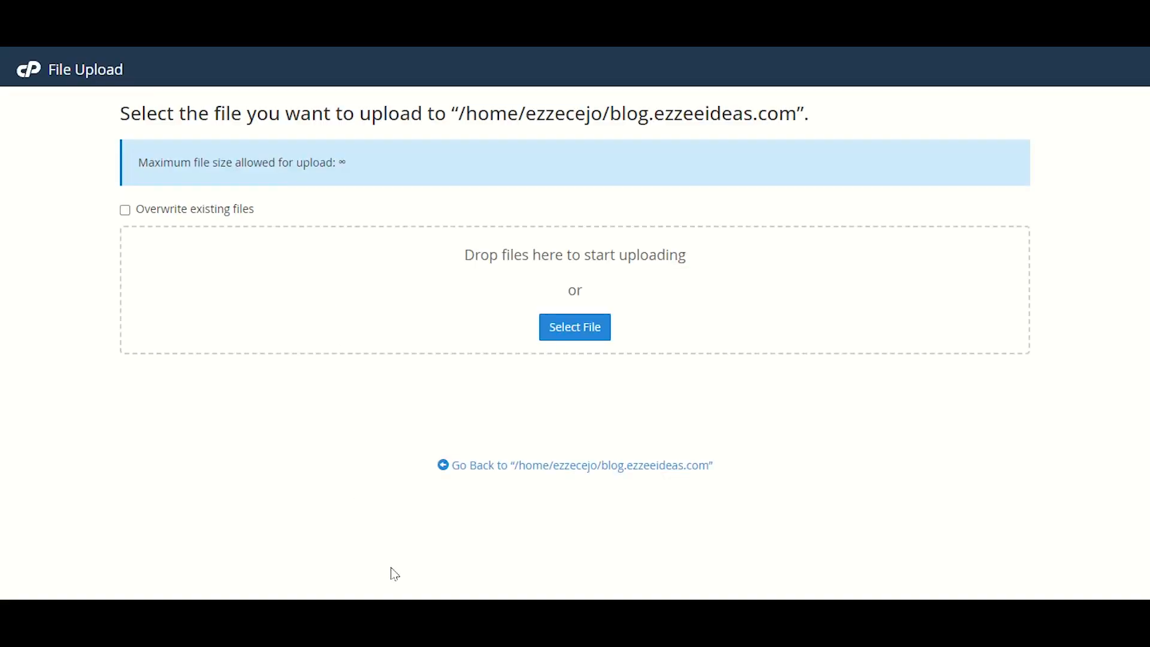
Choose the well-known.zip archive for upload into the blog.ezzeeideas.com folder
click(575, 339)
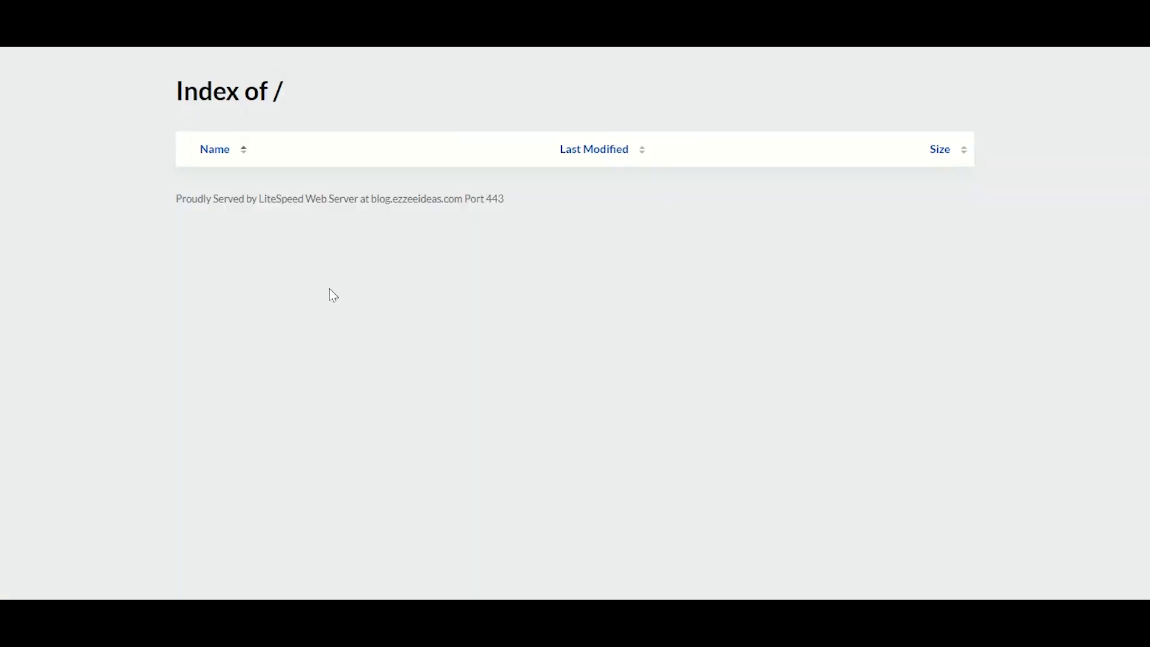
Reload the live blog page and examine its directory index and server line, comparing it with the folder in File Manager
right_click(330, 289)
click(357, 347)
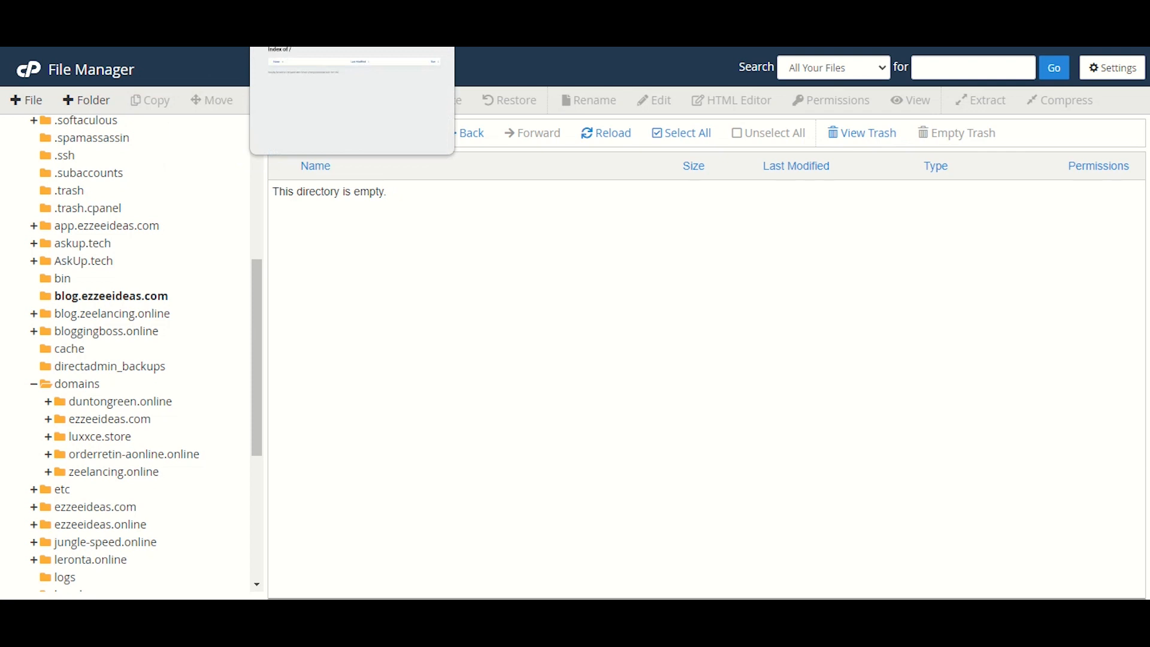
click(300, 30)
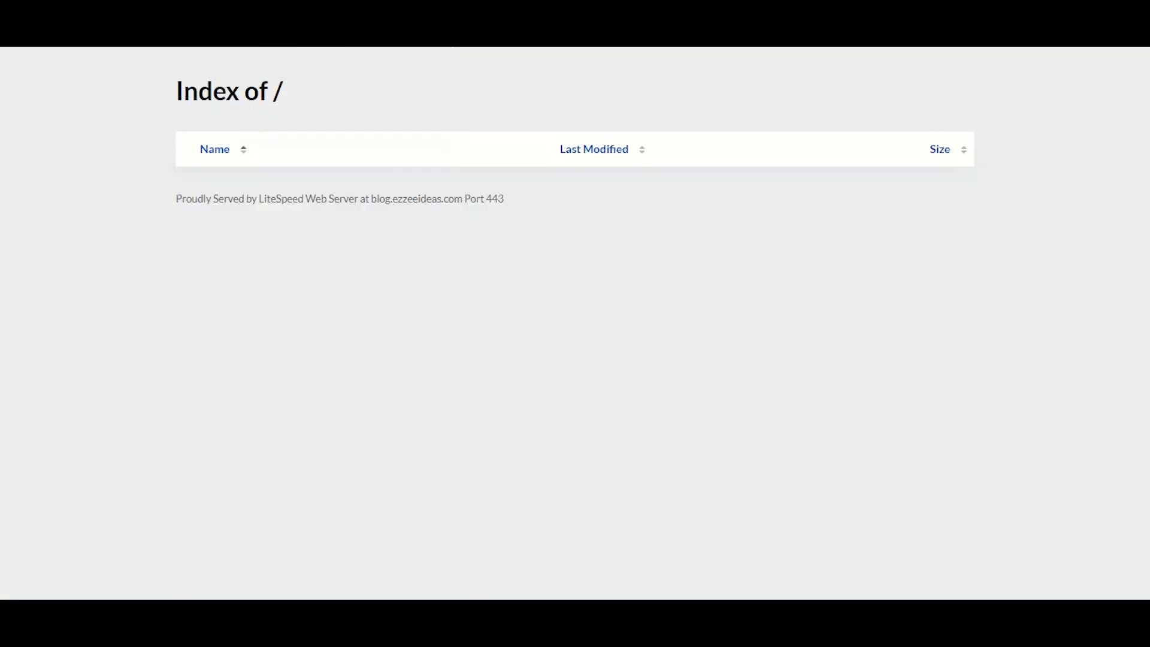
click(180, 30)
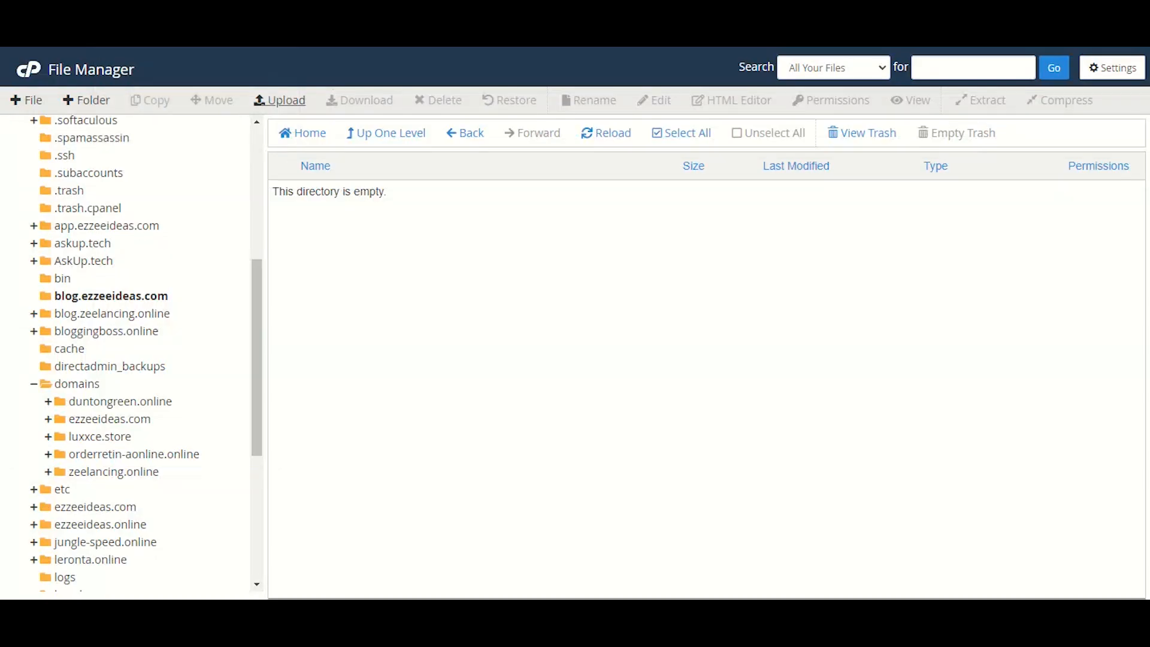
click(300, 30)
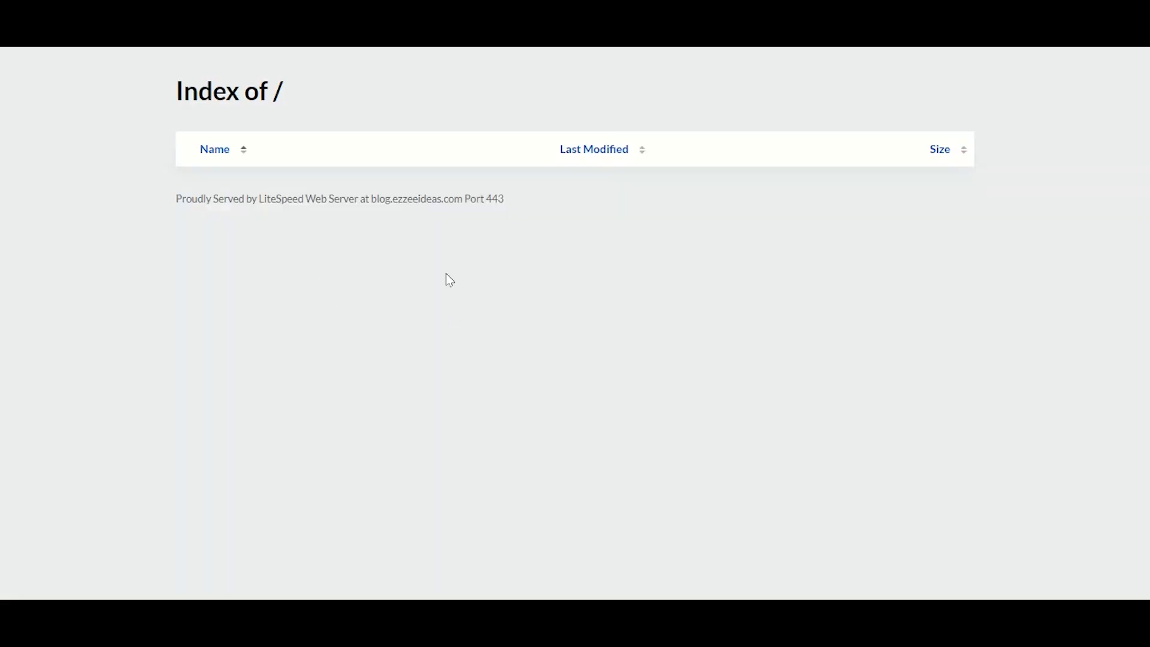
drag(521, 200, 143, 197)
click(508, 196)
click(143, 197)
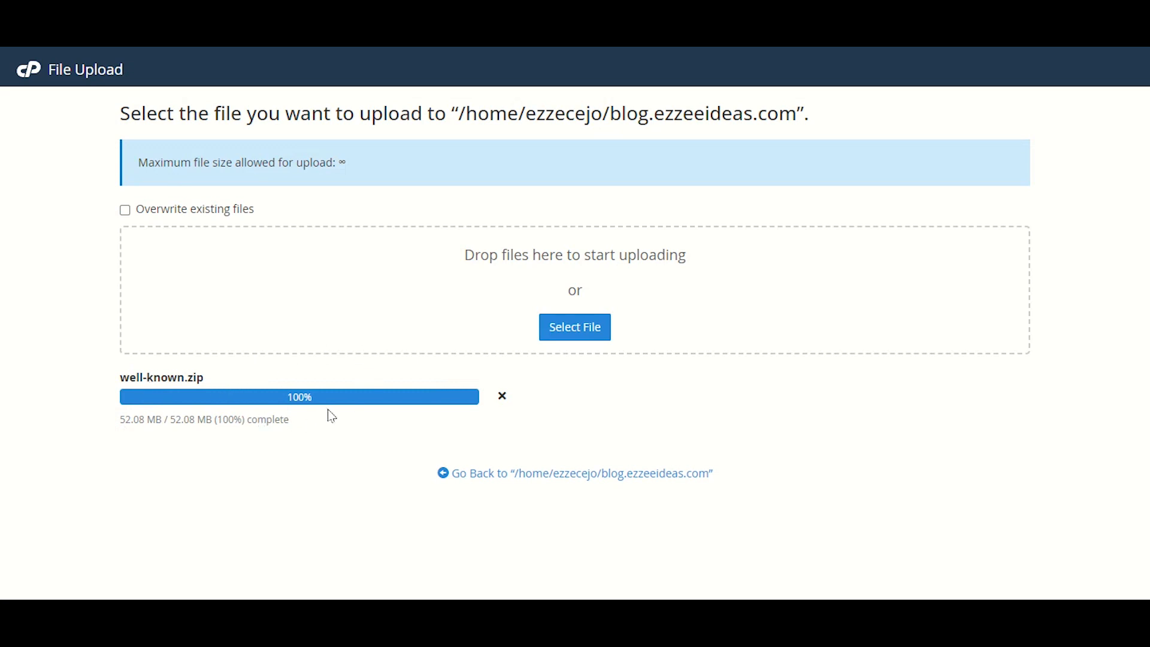
Return from the upload page to the blog.ezzeeideas.com folder and extract well-known.zip into /blog.ezzeeideas.com
click(541, 480)
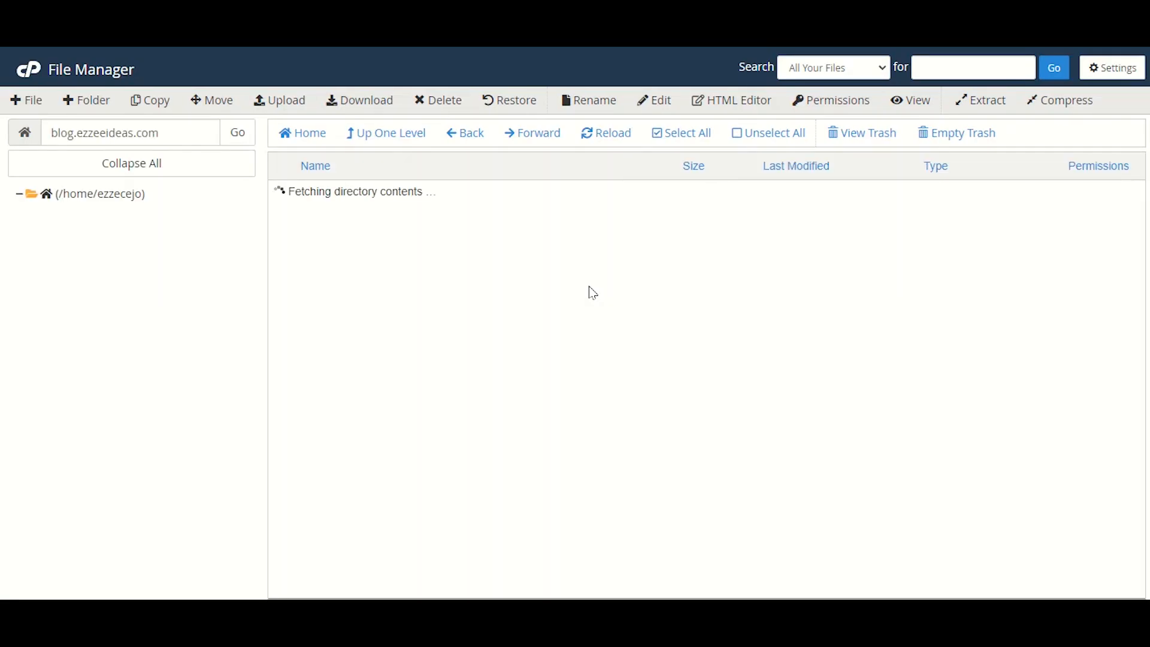
scroll(180, 455, down, 4)
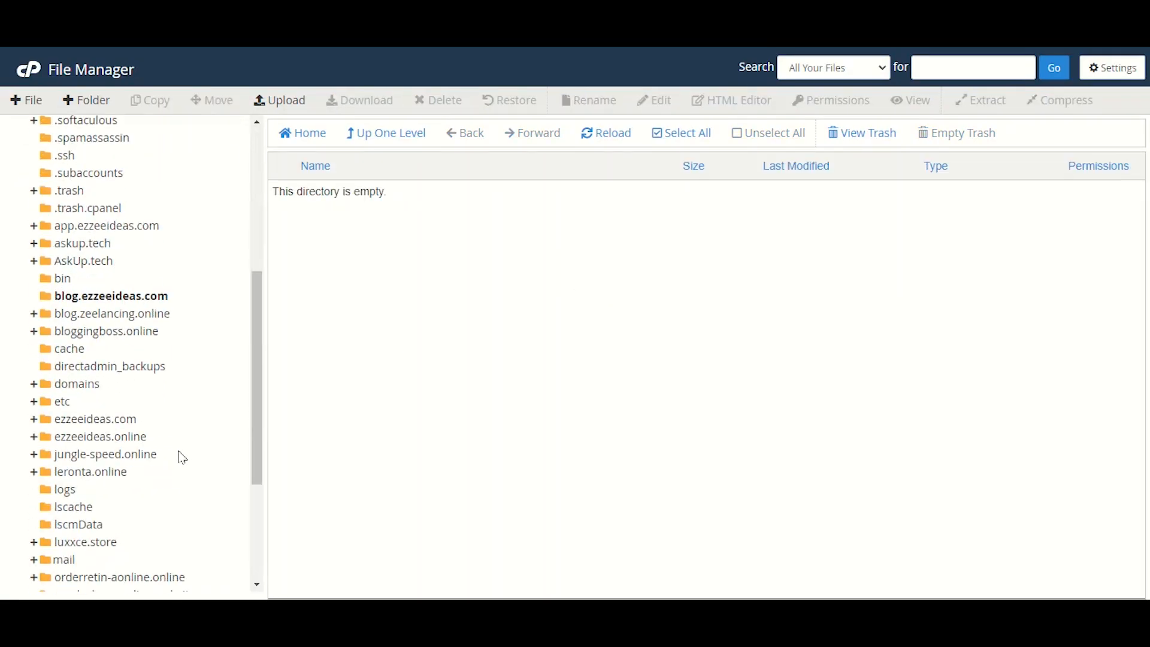
click(118, 295)
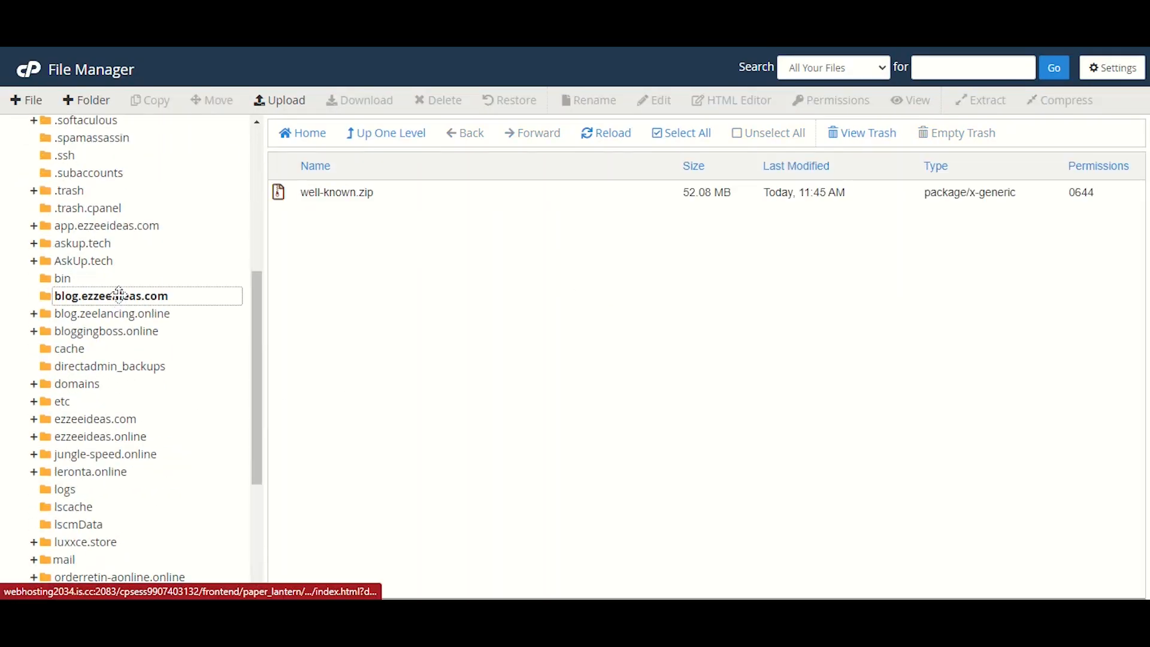
right_click(418, 198)
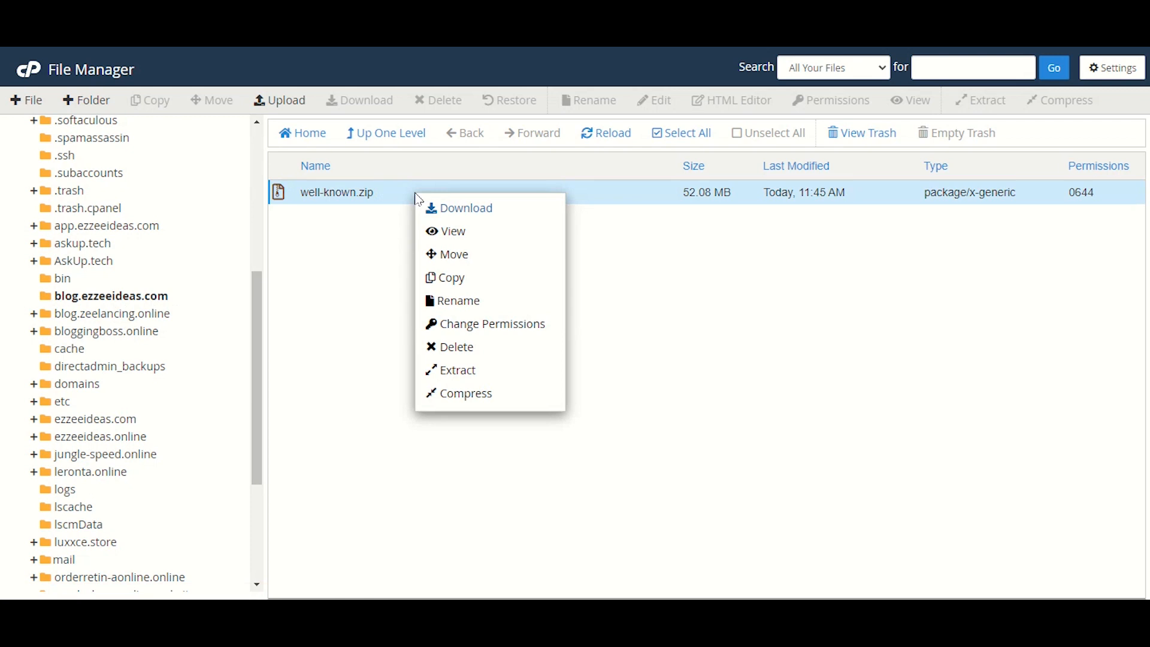
click(476, 375)
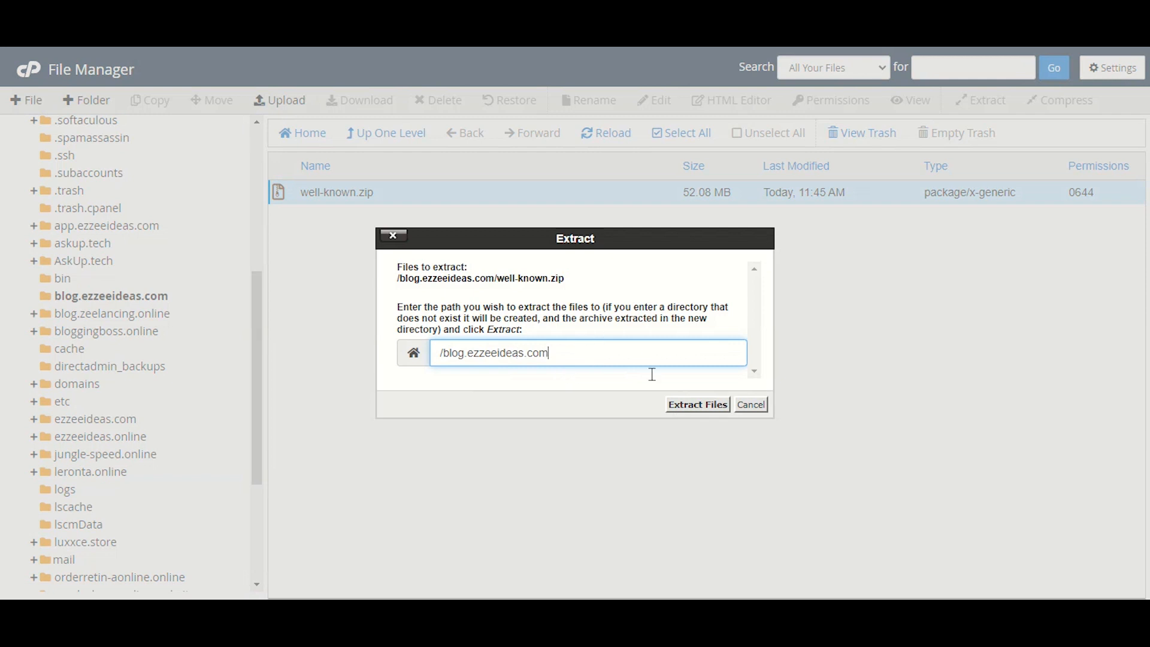
click(679, 412)
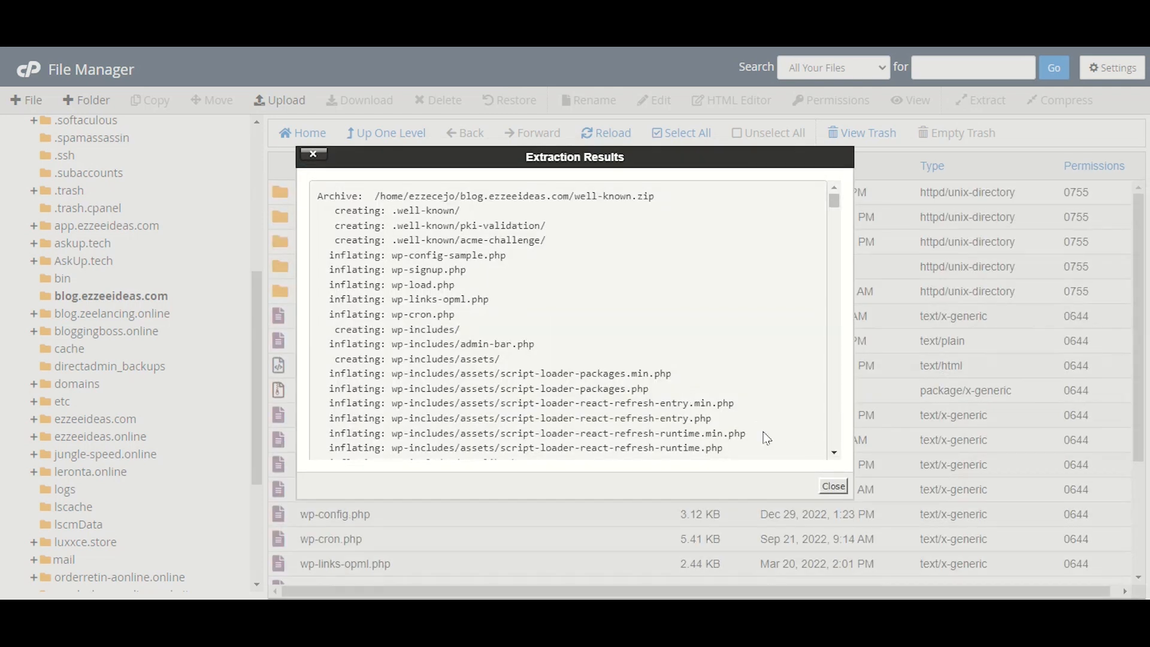
click(832, 485)
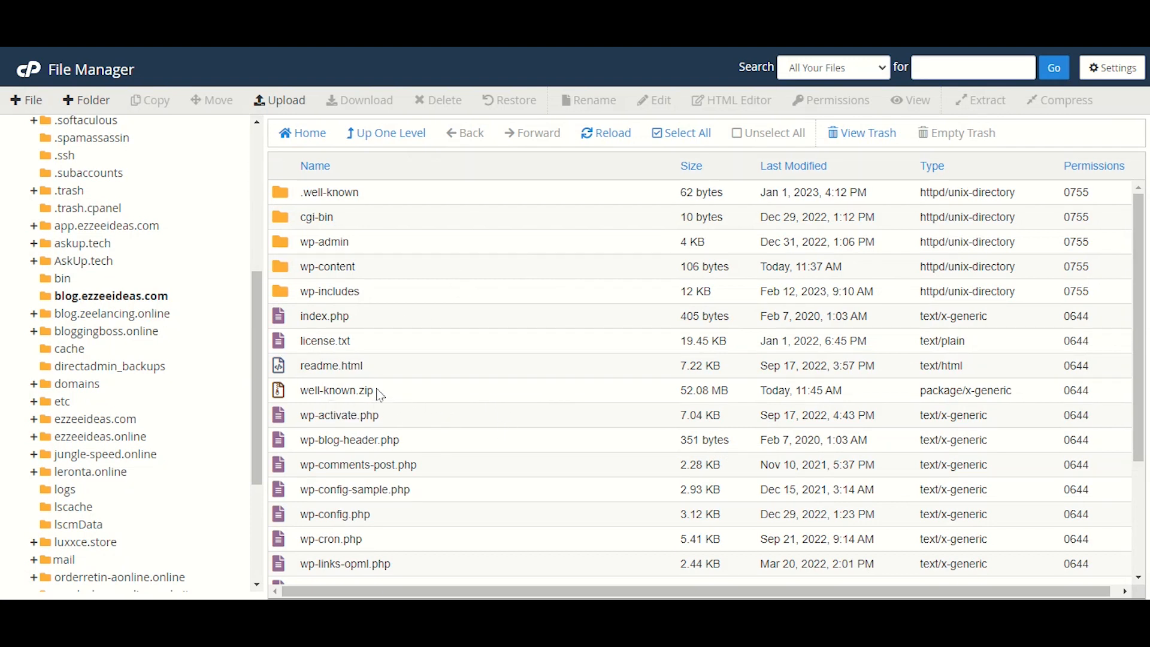
Move well-known.zip in the blog.ezzeeideas.com folder to the trash
right_click(431, 396)
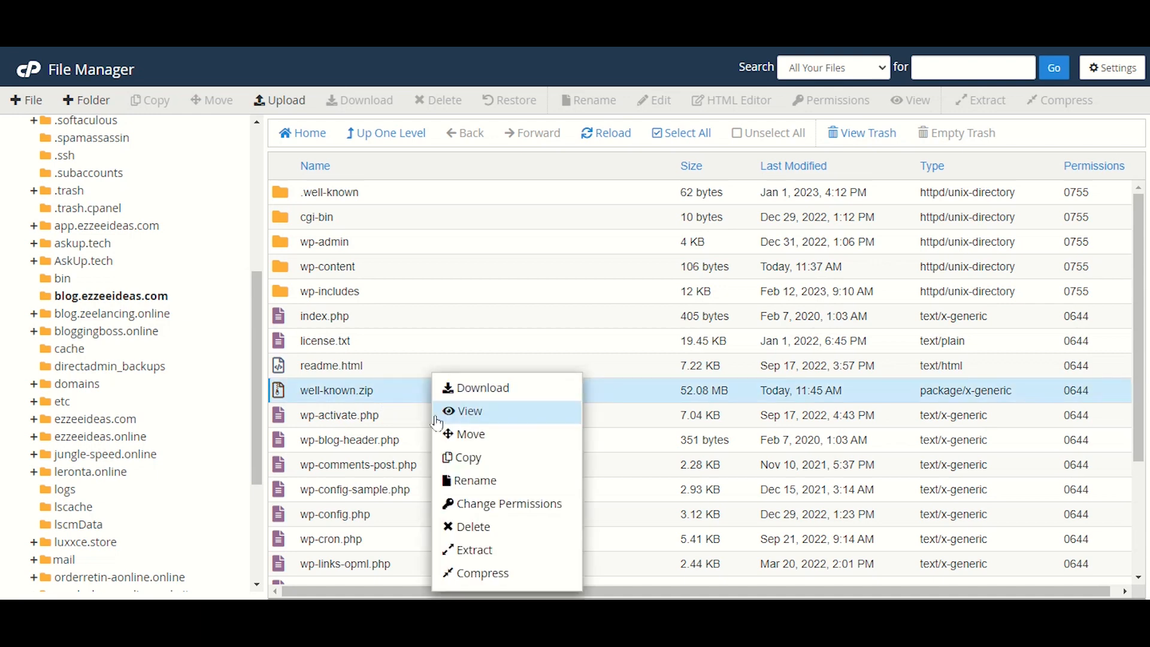
click(482, 528)
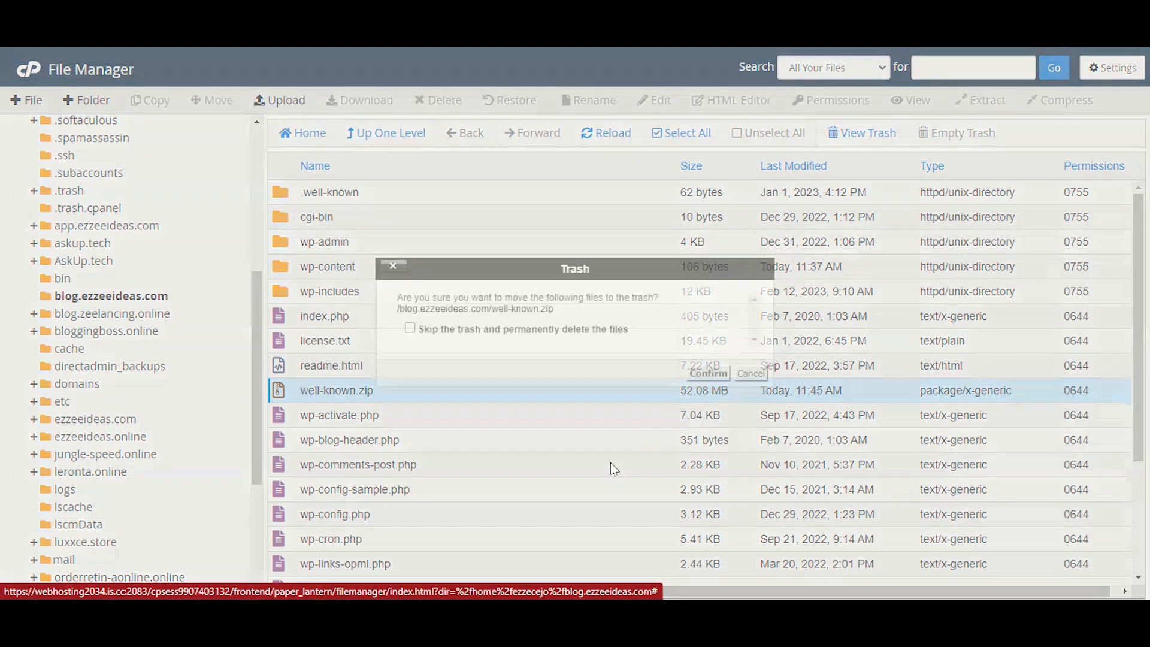
click(716, 378)
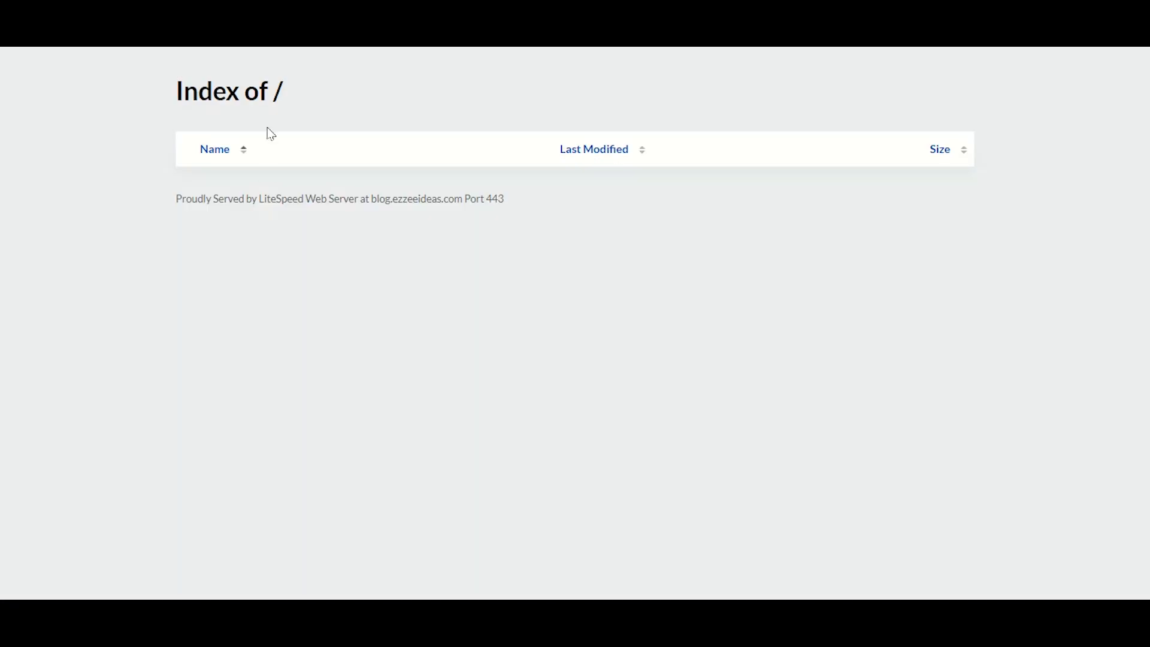
Reload the live blog page and examine the homepage from its header down to the Popular Categories section
right_click(264, 172)
click(290, 223)
scroll(287, 230, down, 4)
scroll(288, 235, up, 5)
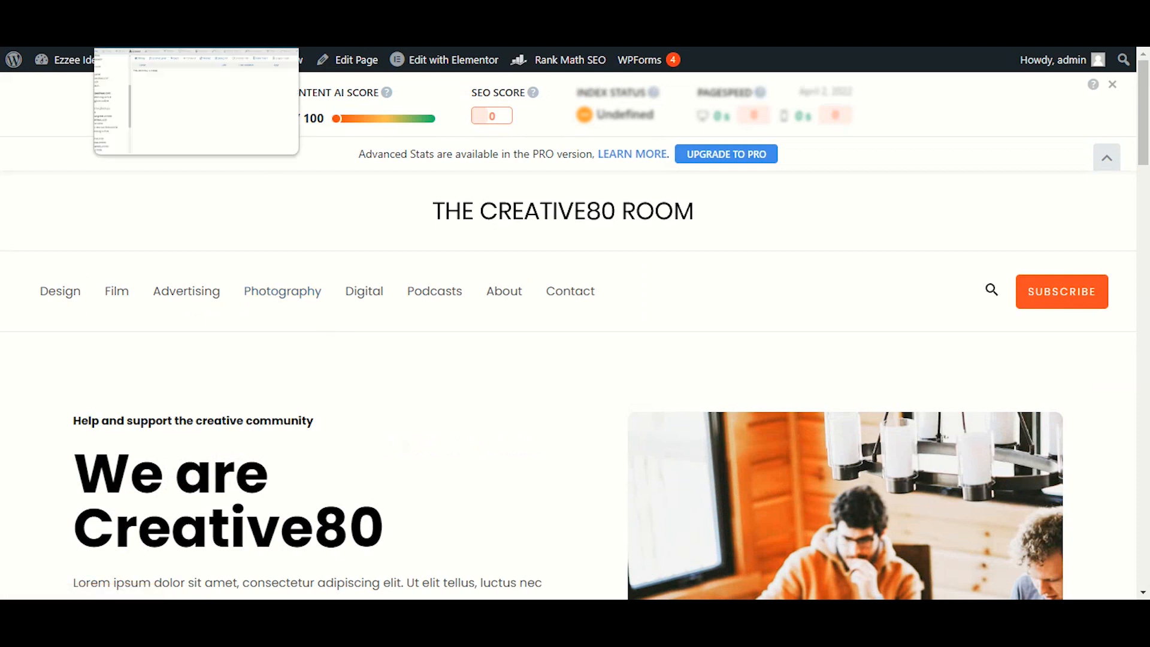
scroll(588, 288, down, 15)
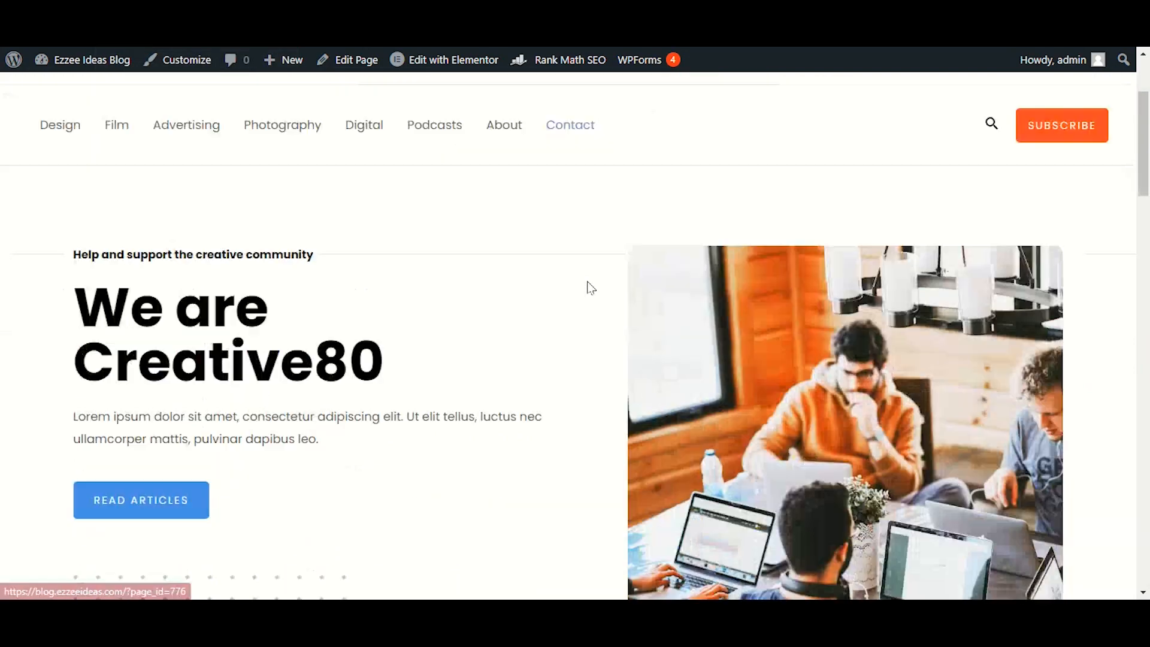
scroll(589, 288, down, 10)
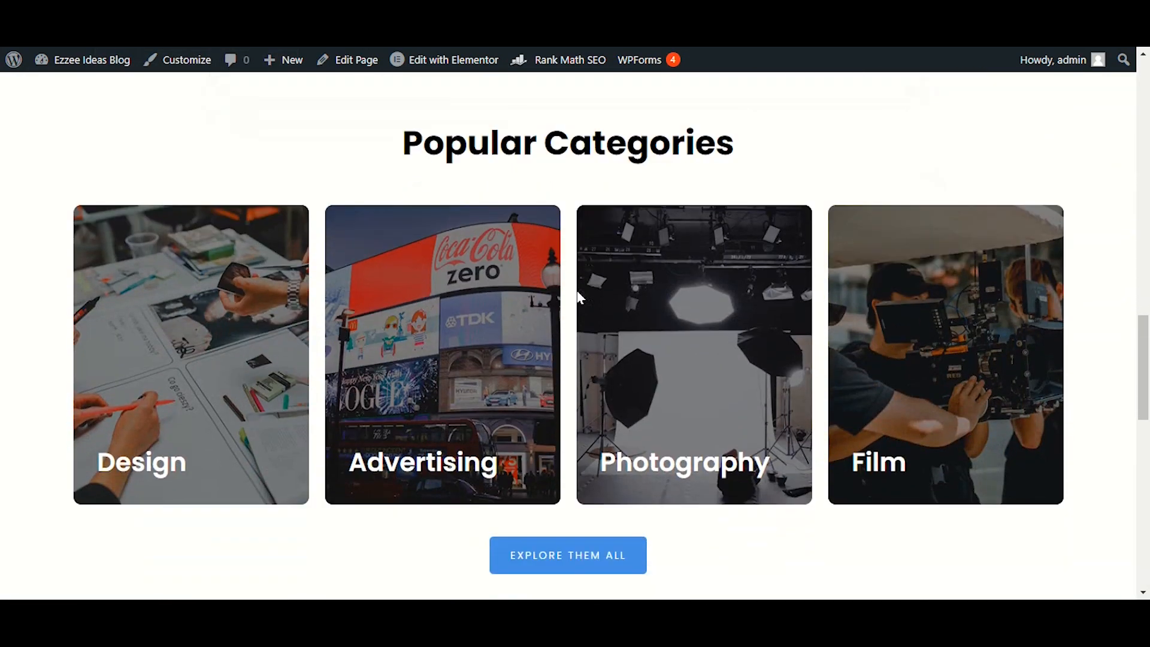
scroll(567, 362, up, 5)
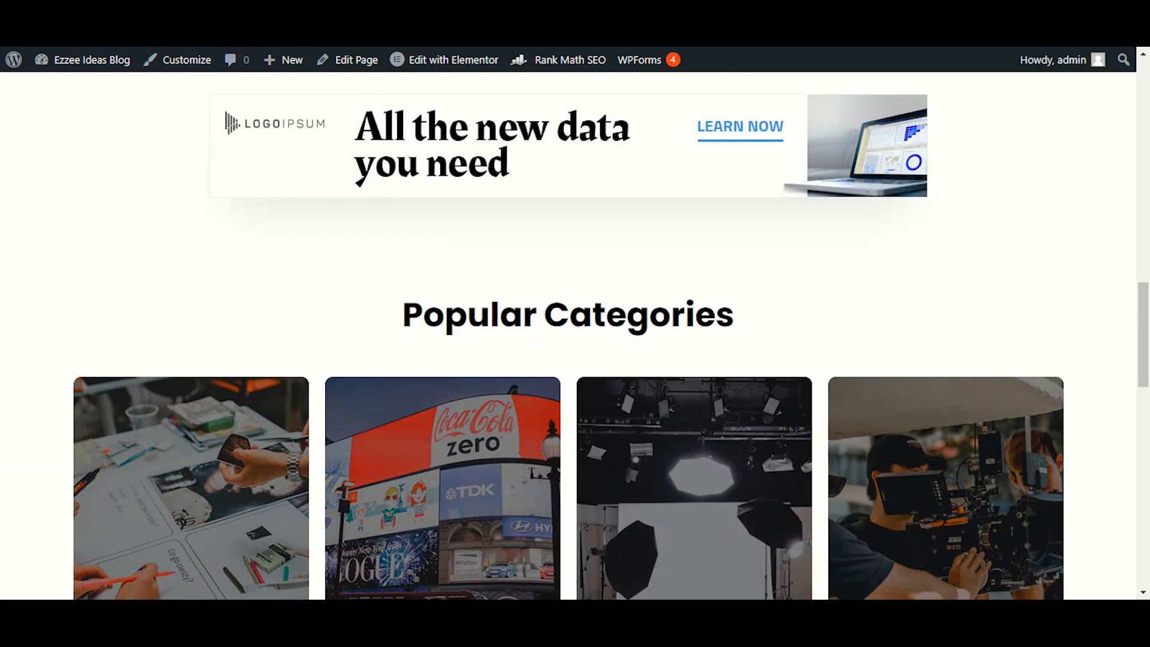
Switch back to File Manager and reopen the blog.ezzeeideas.com folder to refresh its file listing
click(157, 18)
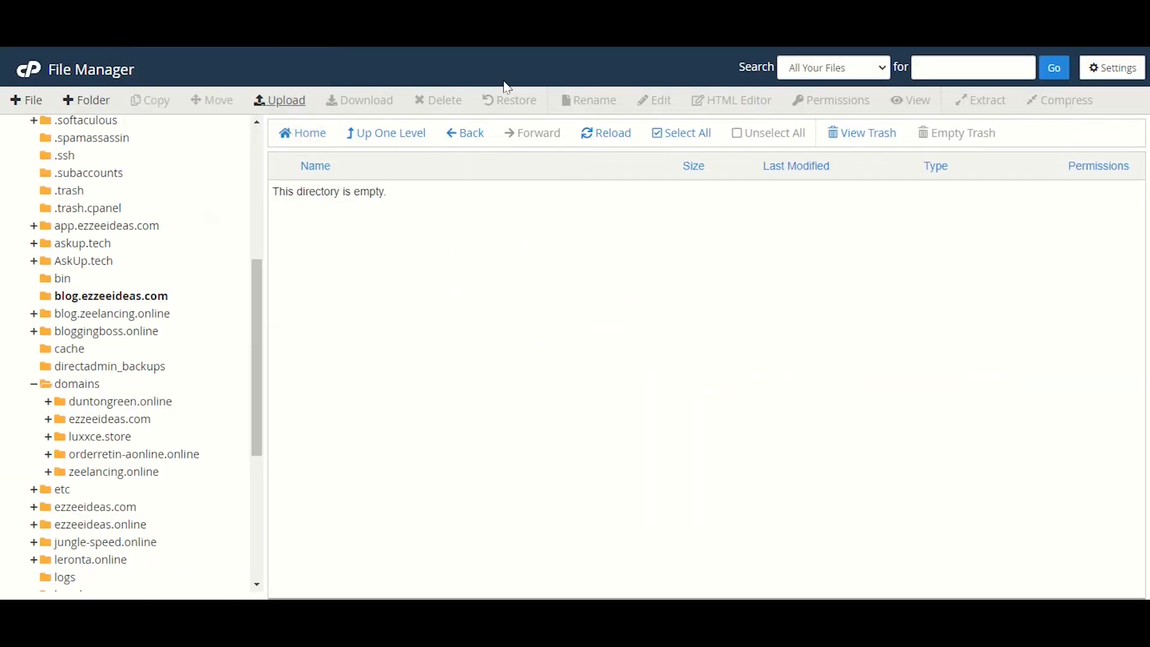
click(150, 296)
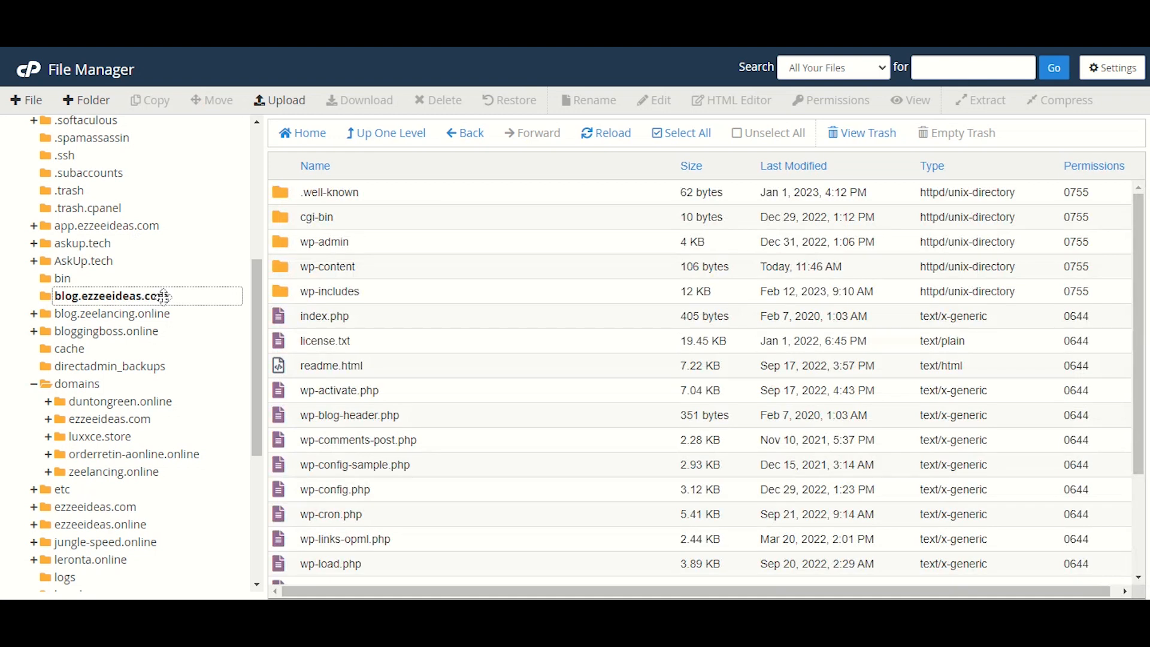